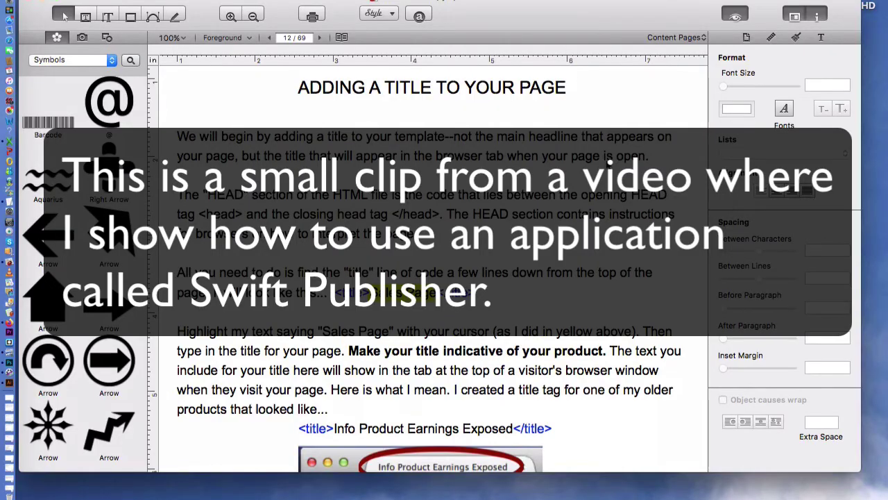
Make the sentence "The HEAD section contains instructions for browsers on how to interpret the page." bold.
scroll(430, 269, "down", 2)
scroll(430, 269, "down", 5)
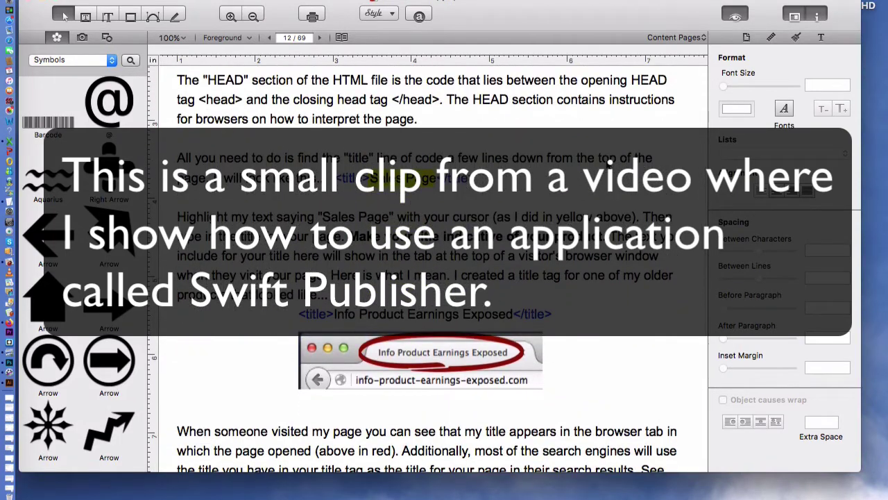
left_click(448, 102)
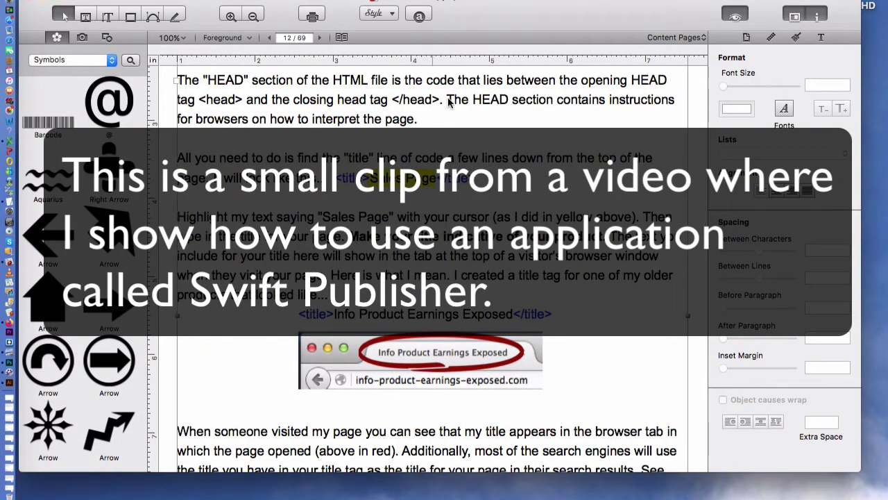
left_click_drag(447, 102, 454, 119)
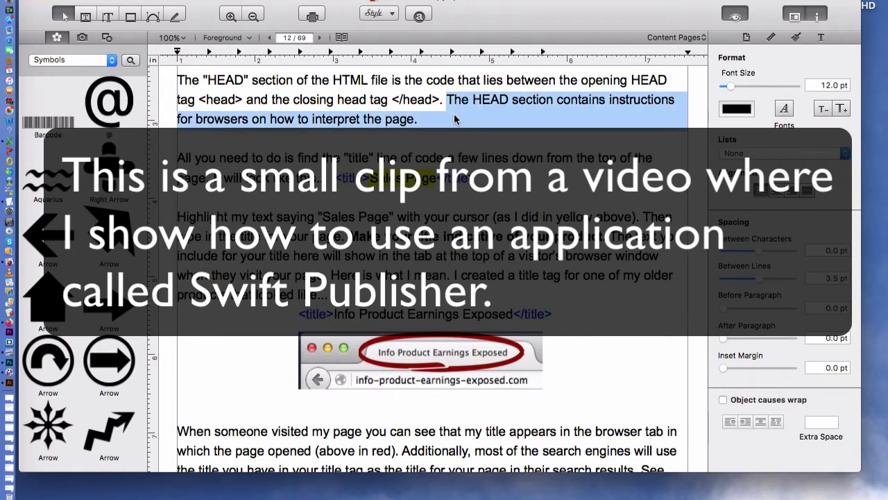
key("super+b")
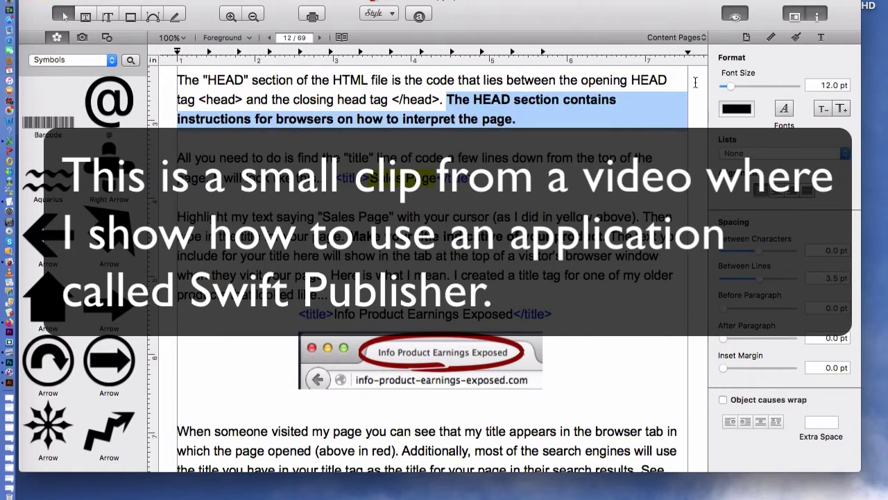
Color the bold HEAD section sentence Cayenne, close the color picker and deselect the text.
left_click(747, 109)
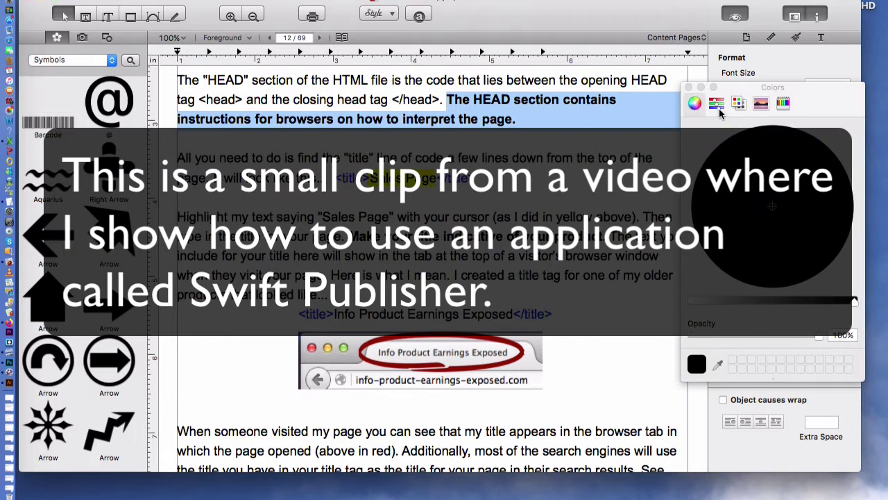
left_click(740, 103)
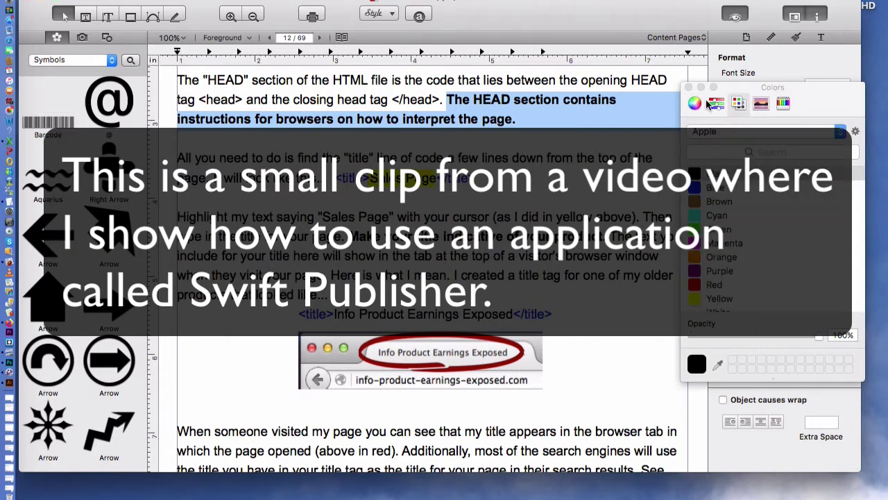
left_click(783, 103)
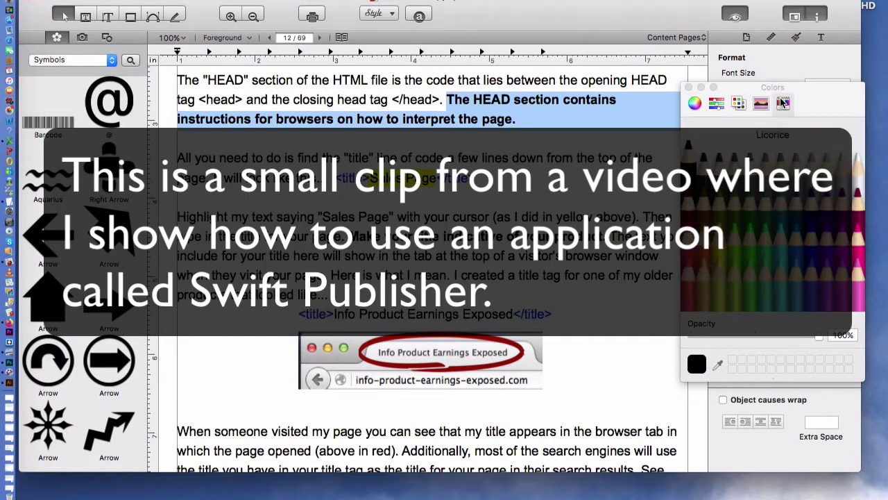
left_click(700, 208)
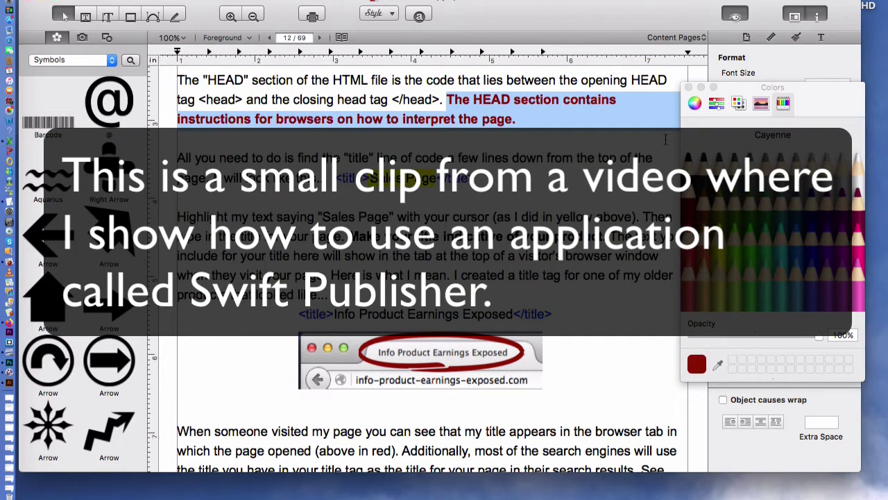
left_click(633, 161)
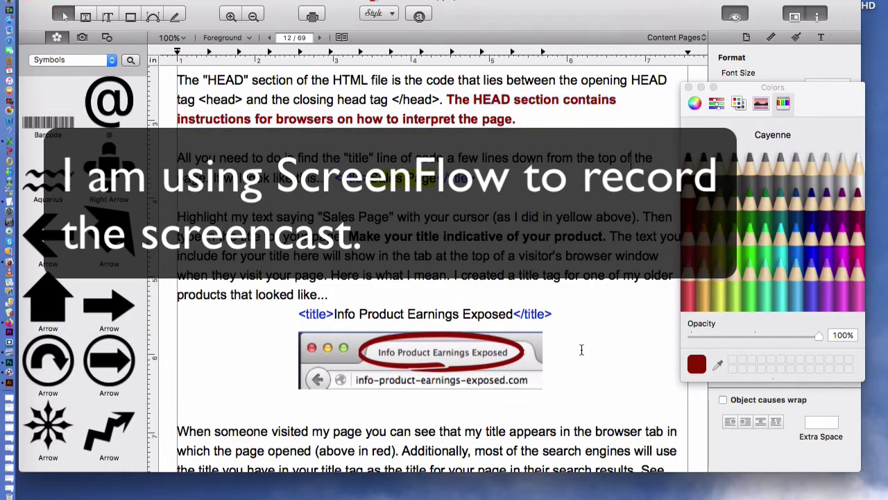
left_click(688, 89)
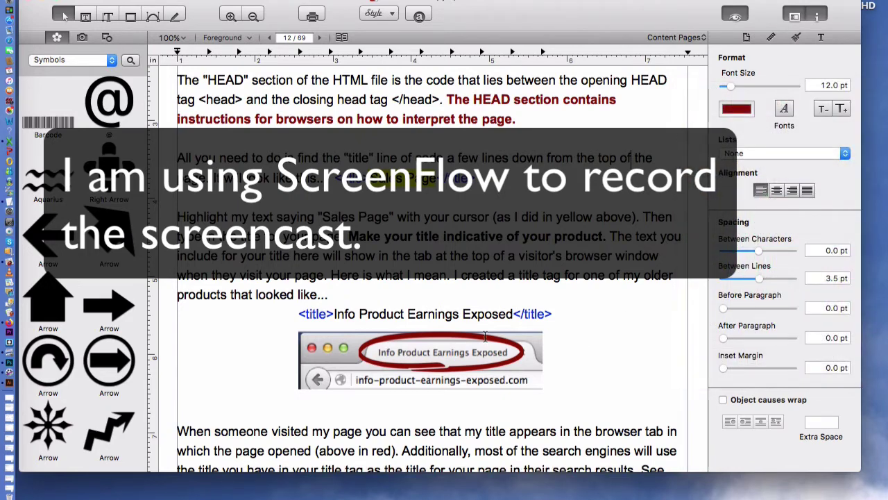
left_click(173, 362)
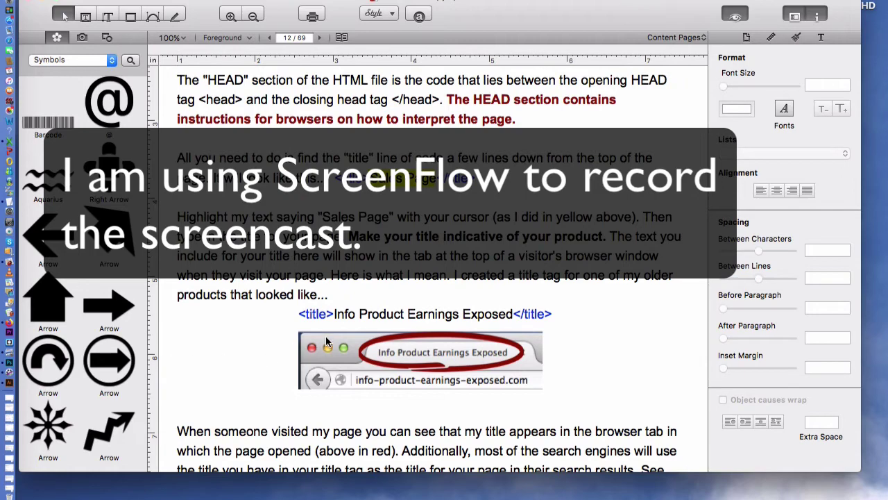
Select the sentence beginning "The HEAD section contains instructions" and apply bold formatting to it.
scroll(416, 278, "up", 3)
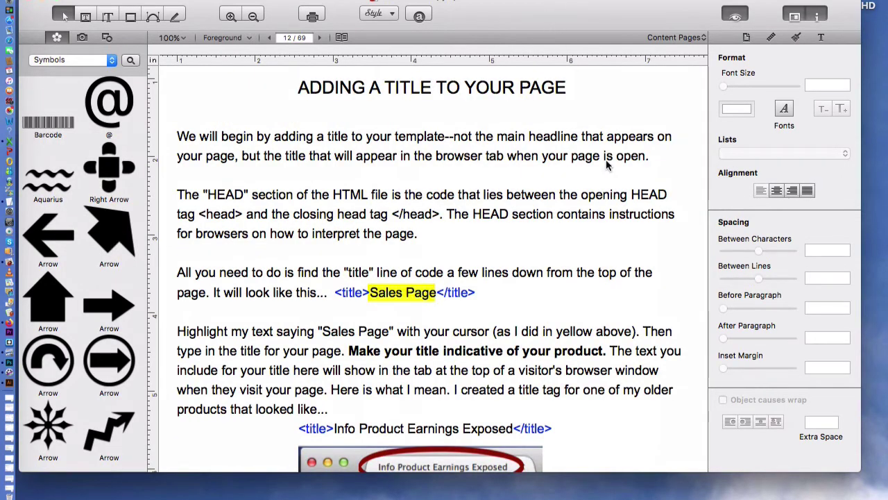
scroll(606, 165, "down", 3)
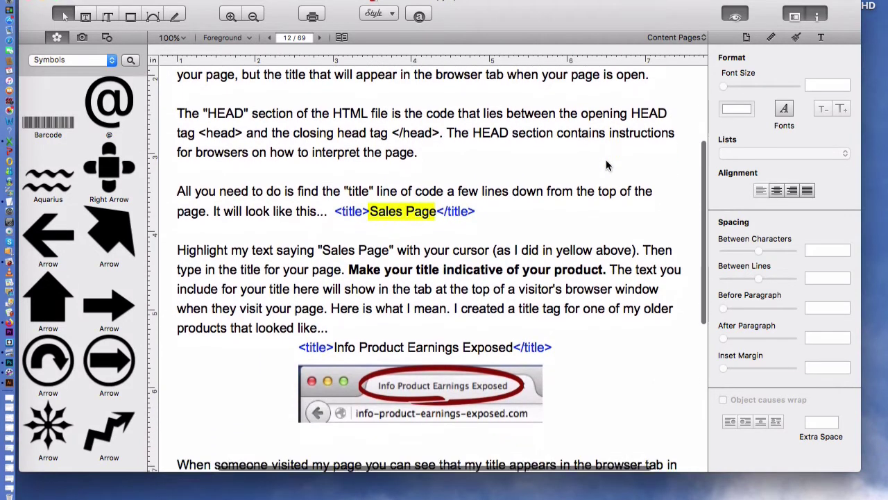
scroll(606, 164, "down", 2)
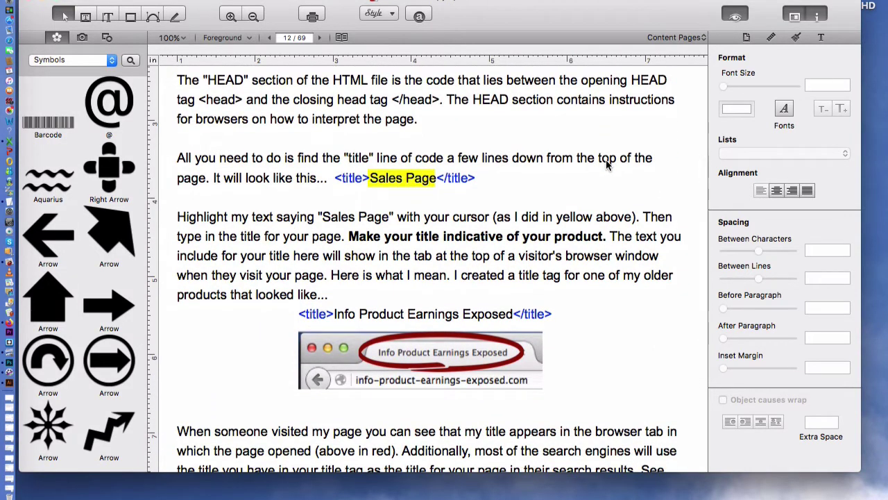
left_click(447, 102)
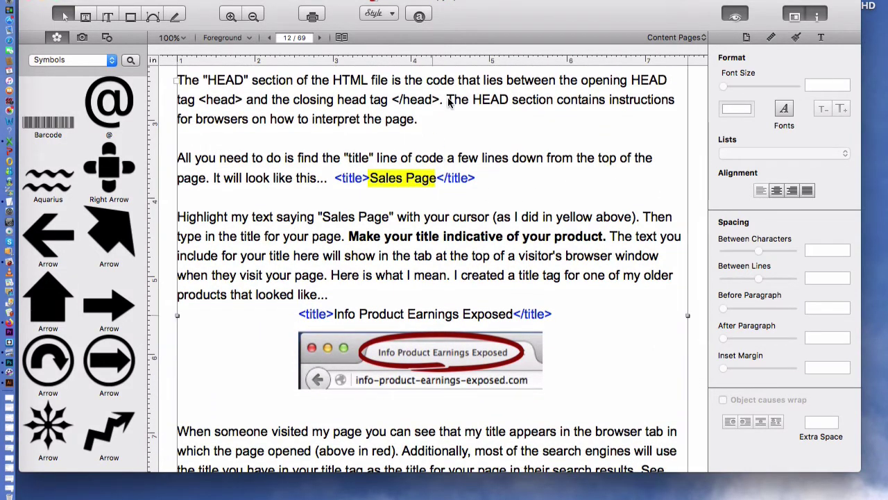
left_click_drag(447, 102, 455, 119)
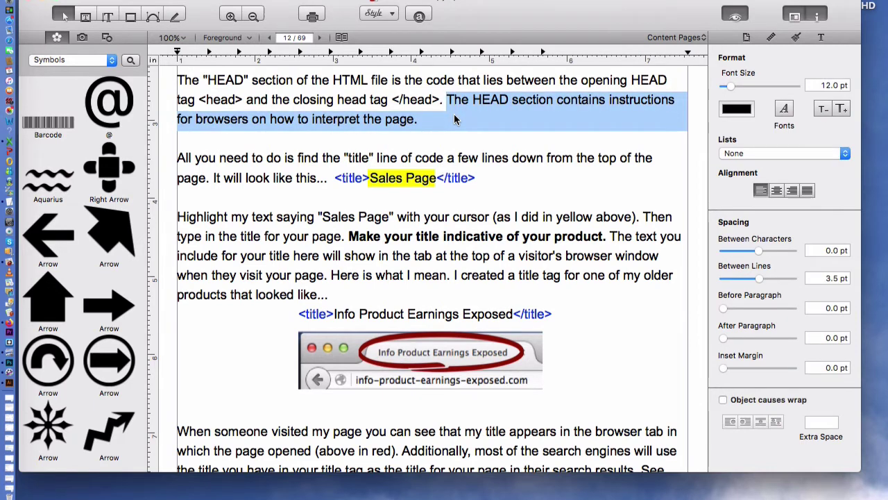
key("super+b")
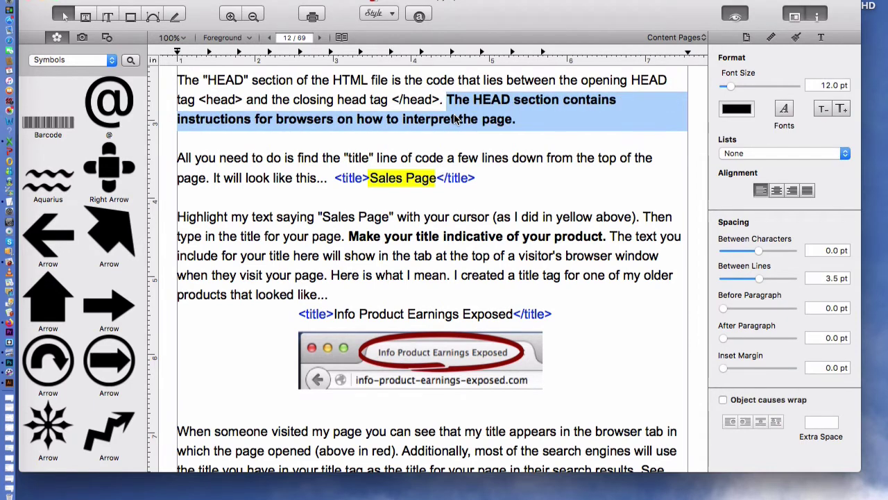
Apply a dark red pencil color to the bold HEAD section sentence.
left_click(746, 111)
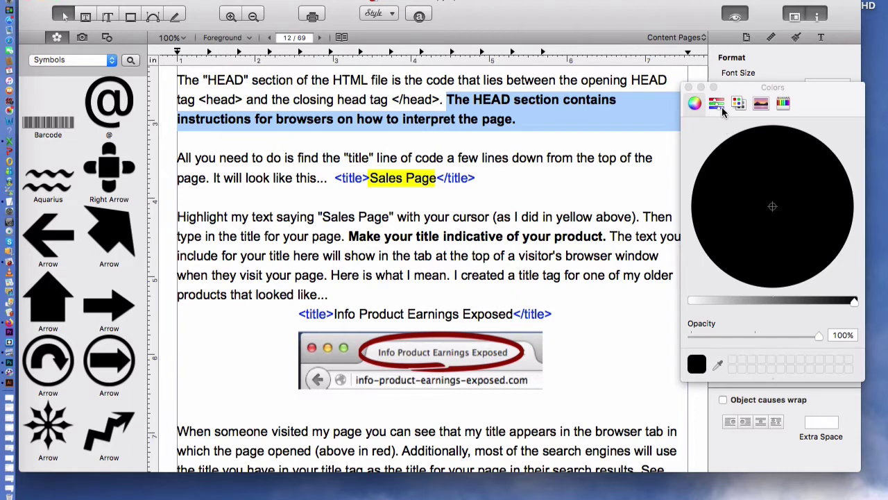
left_click(739, 103)
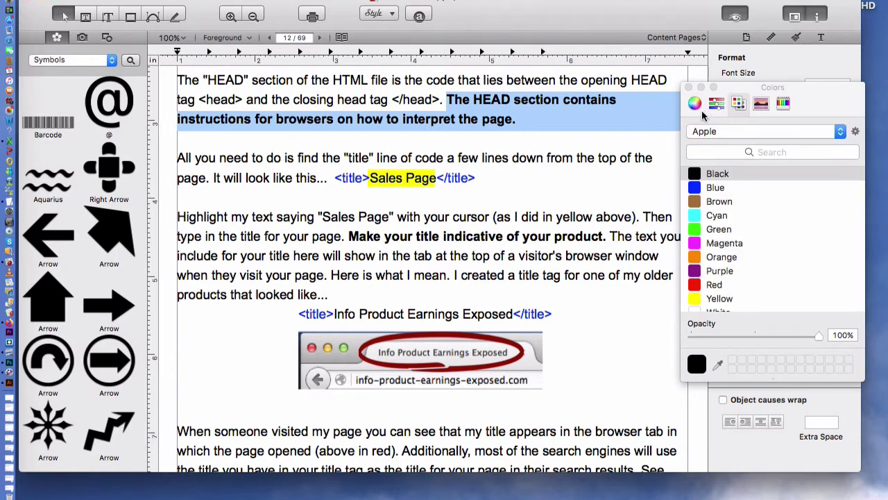
left_click(783, 103)
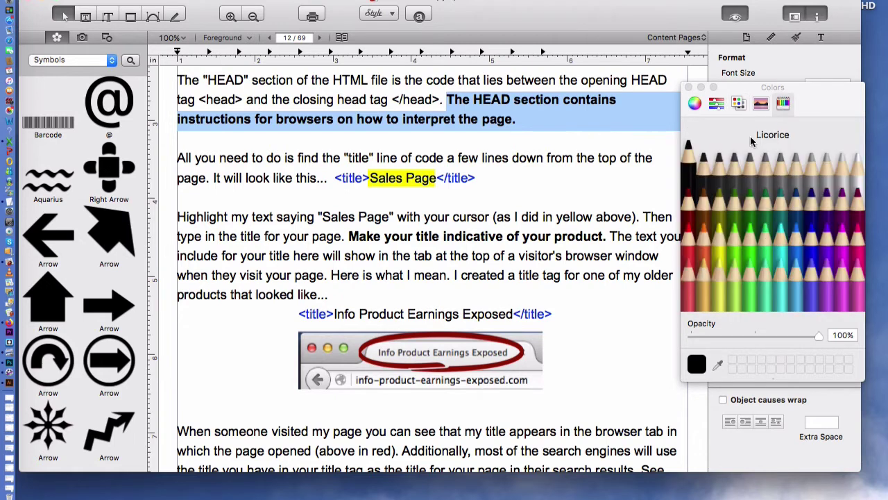
left_click(692, 207)
left_click(336, 340)
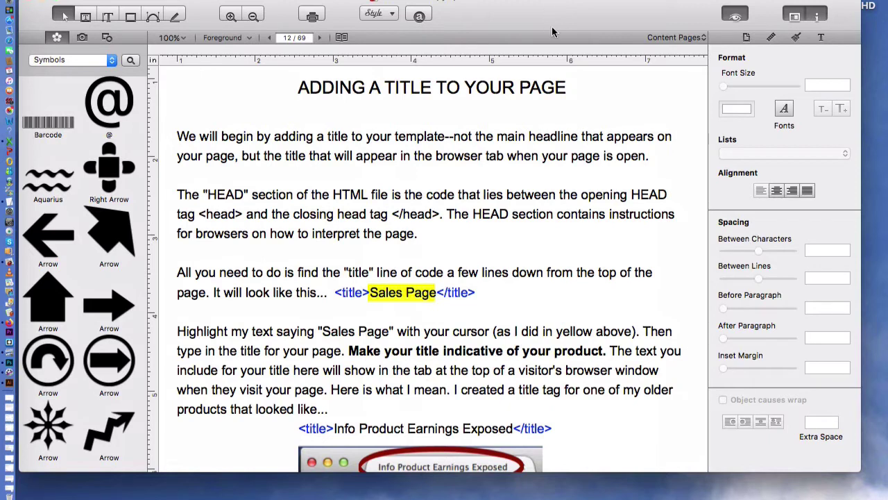
scroll(606, 165, "down", 4)
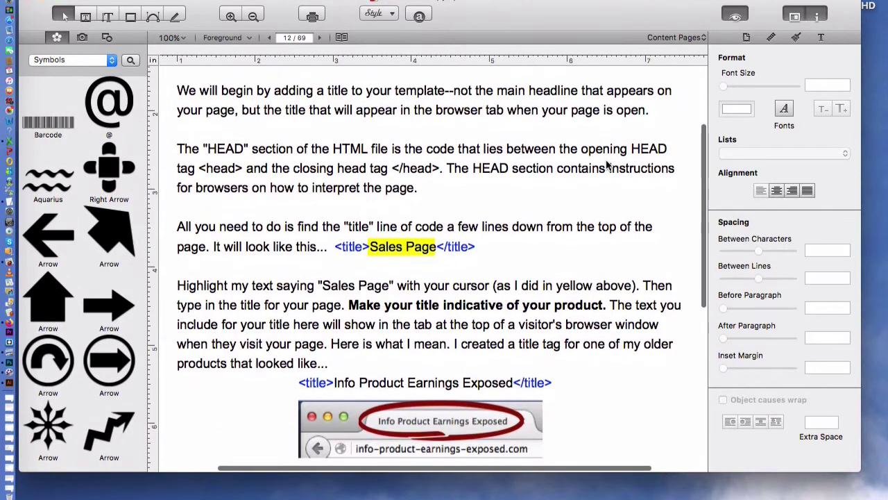
scroll(606, 165, "down", 1)
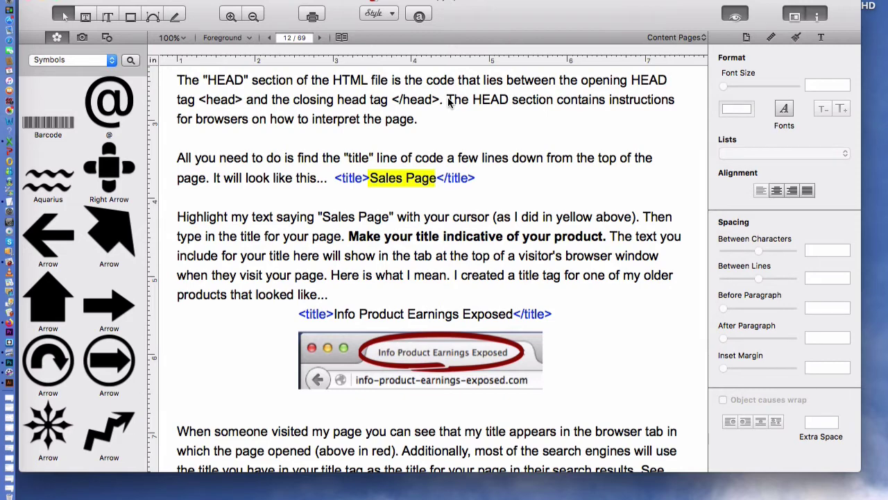
Return to the ScreenFlow project, close the open Finder window, and reopen the desktop's graphics folder clear of the timeline.
key("Escape")
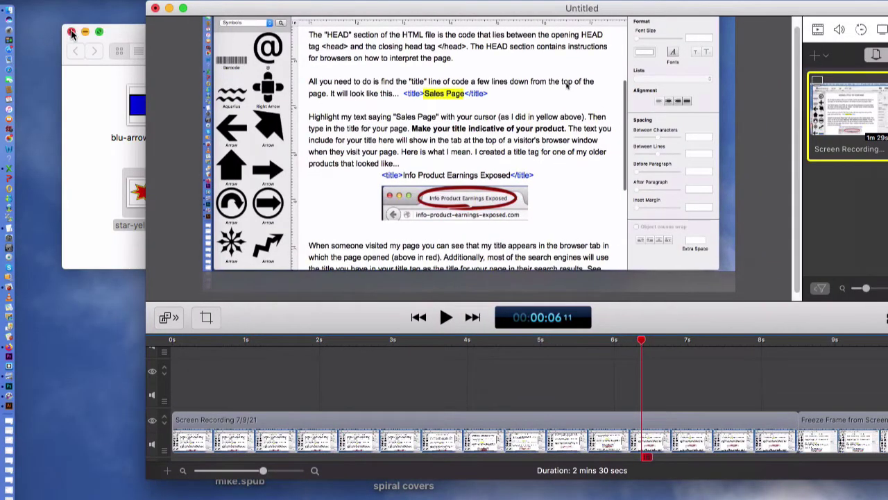
left_click(71, 32)
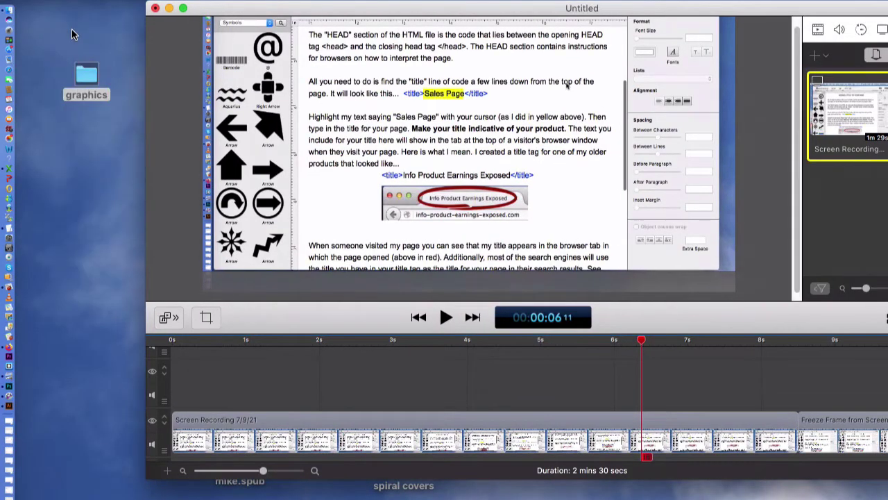
double_click(88, 74)
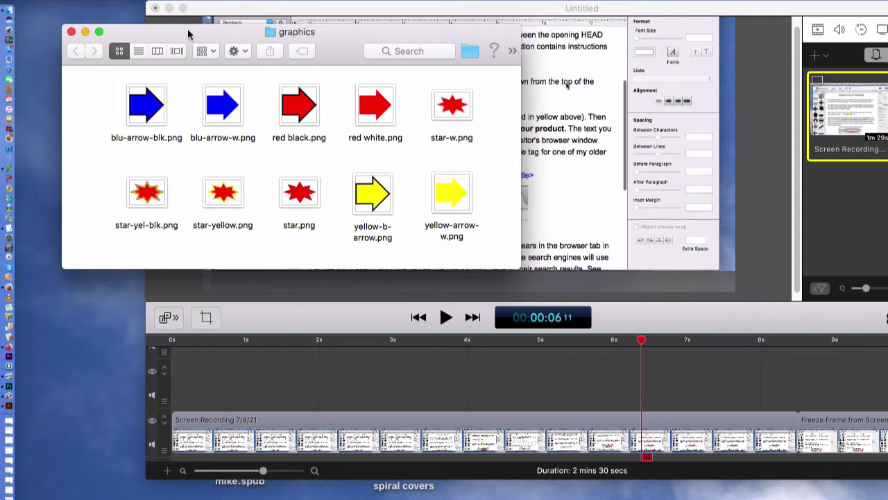
left_click_drag(187, 29, 149, 22)
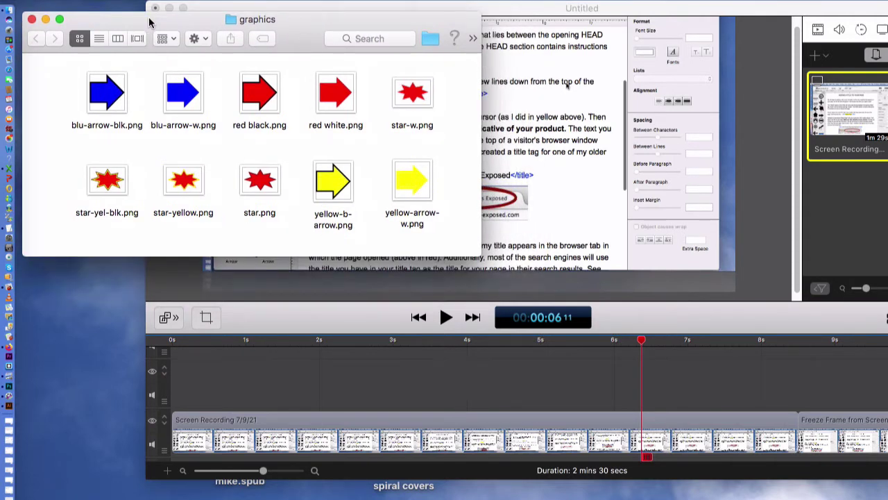
Add blu-arrow-blk.png at the playhead on the track above the screen recording, and close the graphics folder to reveal the full editor.
left_click(109, 97)
left_click_drag(109, 97, 643, 372)
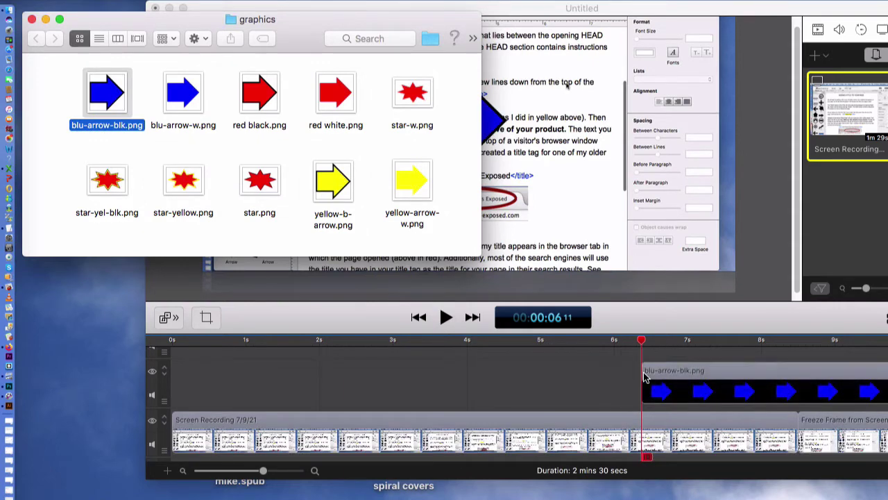
left_click(32, 19)
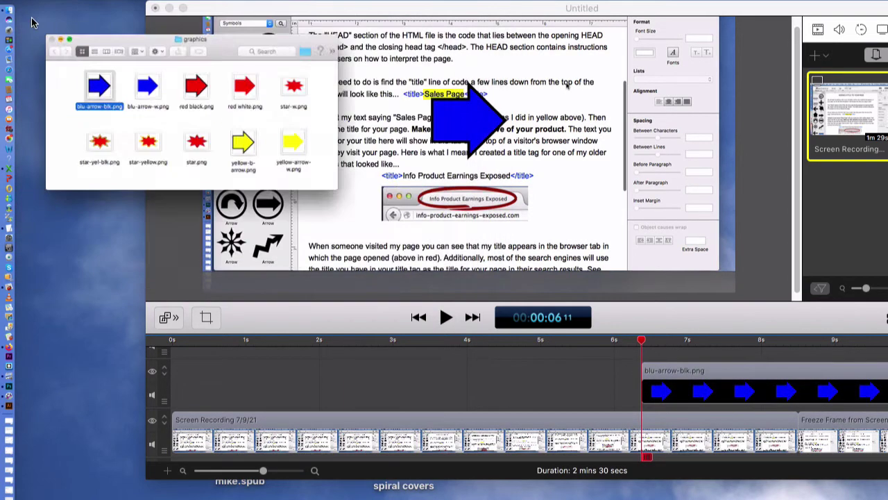
left_click_drag(227, 11, 96, 16)
Rotate the blue arrow on the canvas so that it points left.
mouse_move(555, 366)
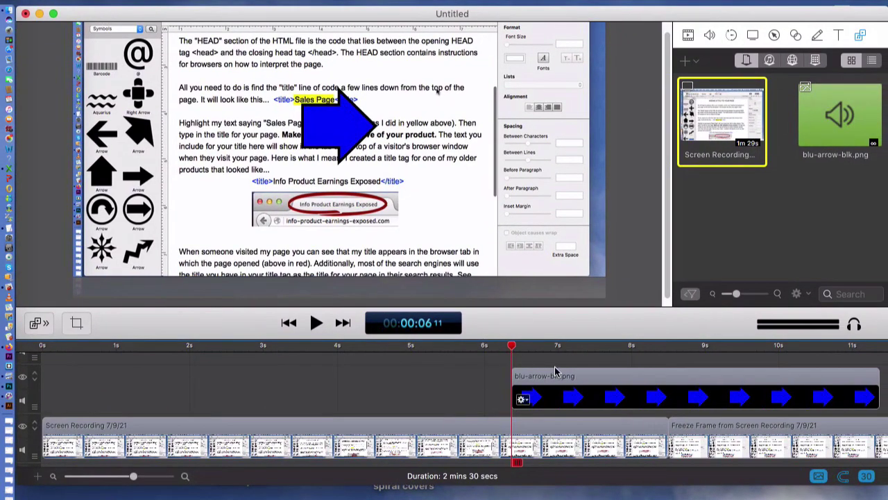
mouse_move(531, 430)
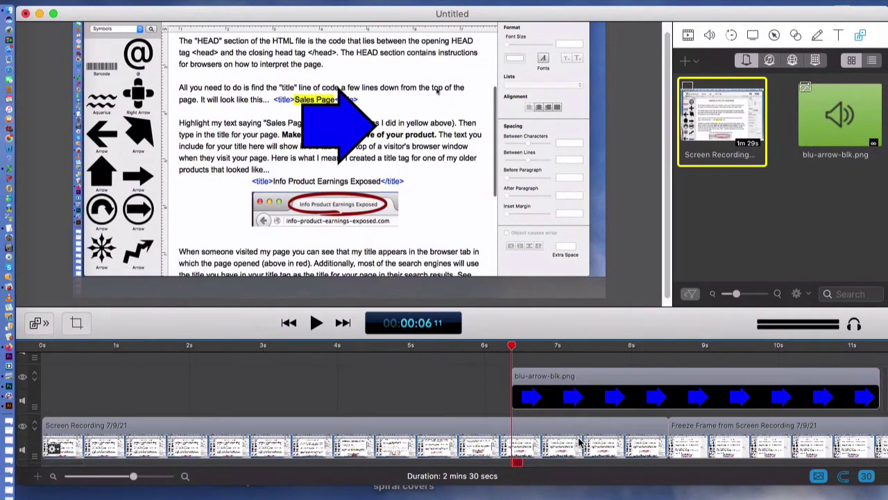
mouse_move(674, 429)
scroll(530, 260, "up", 5)
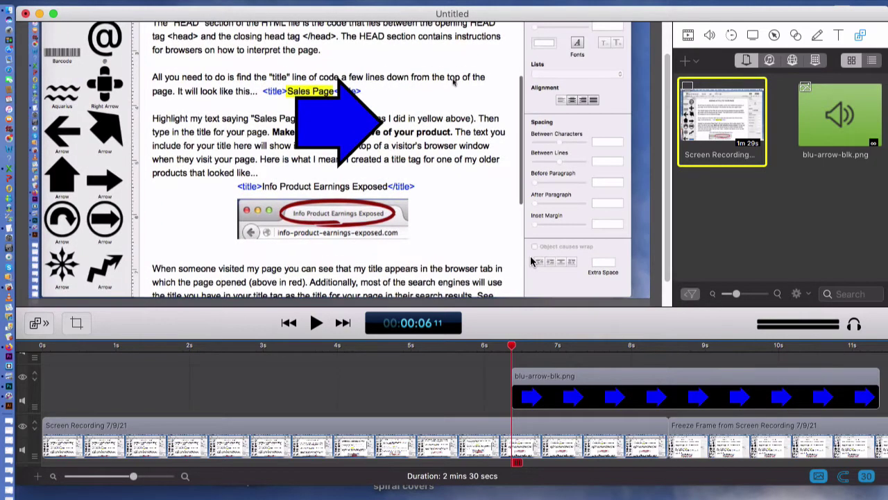
scroll(530, 260, "up", 2)
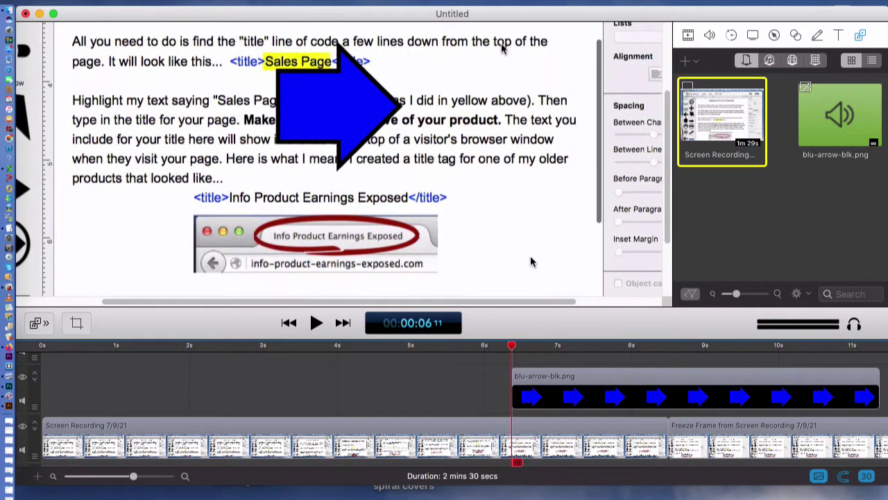
scroll(531, 261, "up", 4)
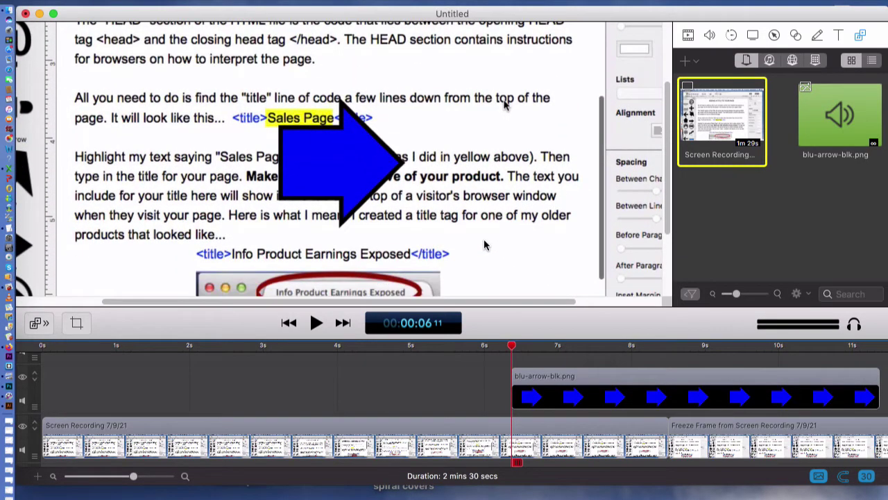
left_click(369, 175)
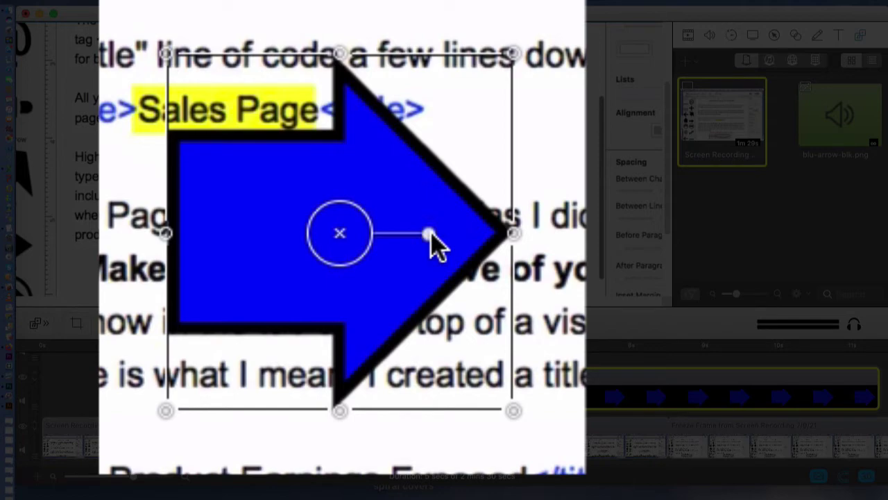
left_click_drag(431, 233, 225, 229)
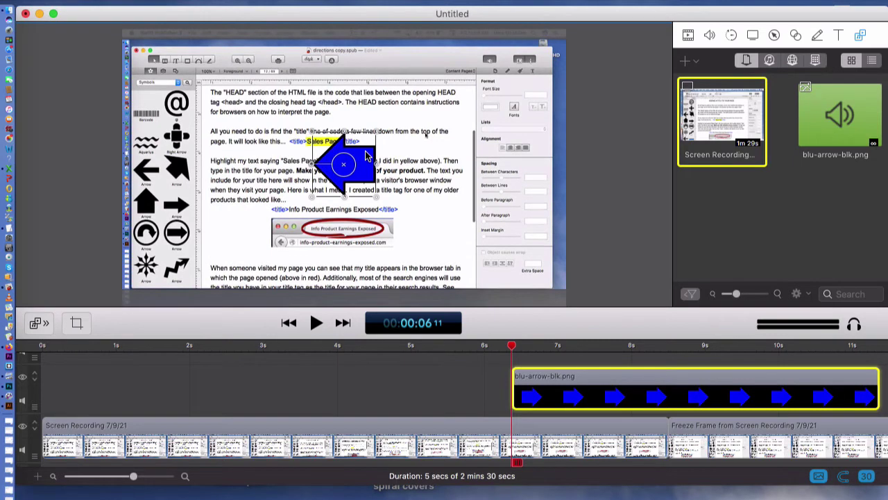
Shrink the arrow and place it just right of the browser tab image, pointing at the circled "Info Product Earnings Exposed" title.
left_click_drag(367, 154, 452, 221)
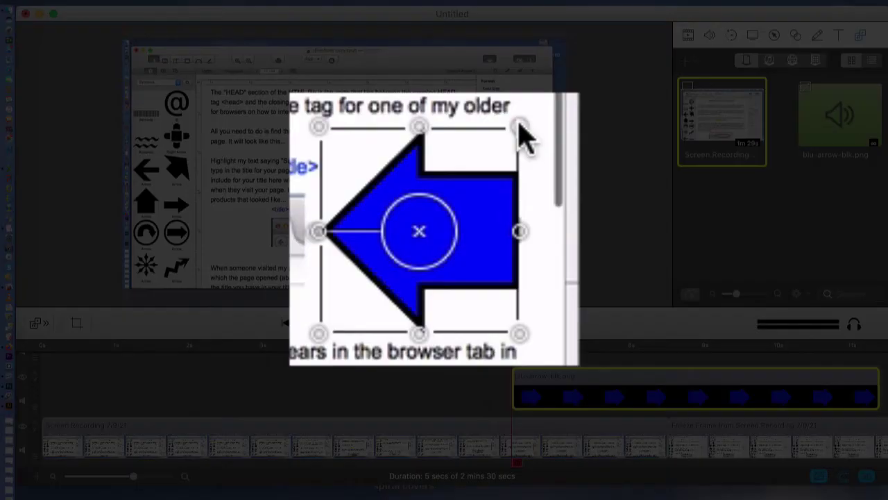
left_click_drag(462, 201, 450, 213)
left_click_drag(476, 167, 456, 182)
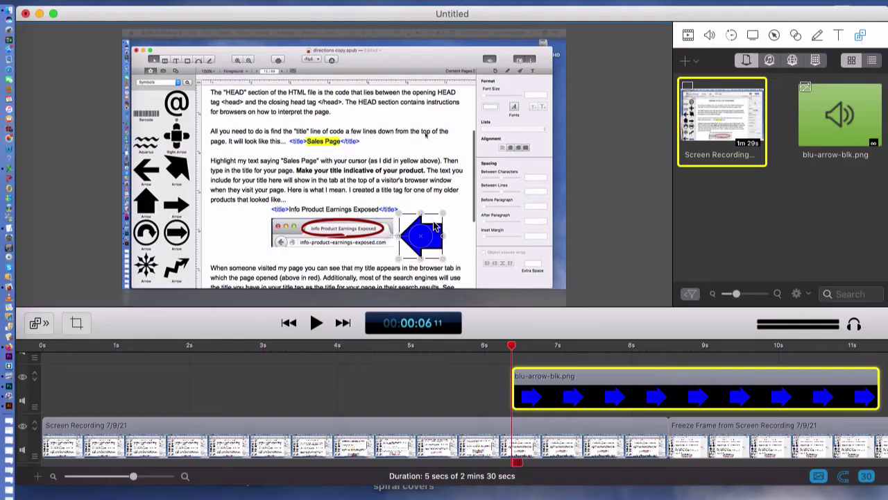
left_click(623, 221)
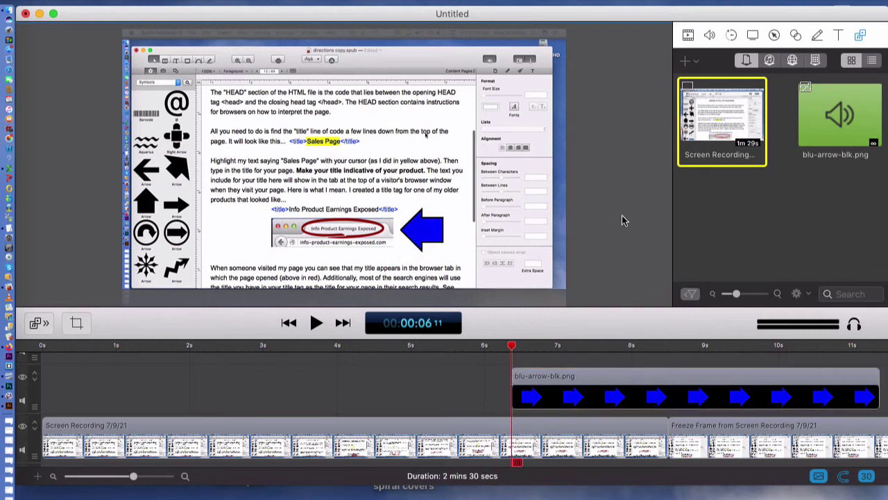
Play the timeline from 00:00:05 19 to preview the arrow's appearance over the recording.
left_click(457, 347)
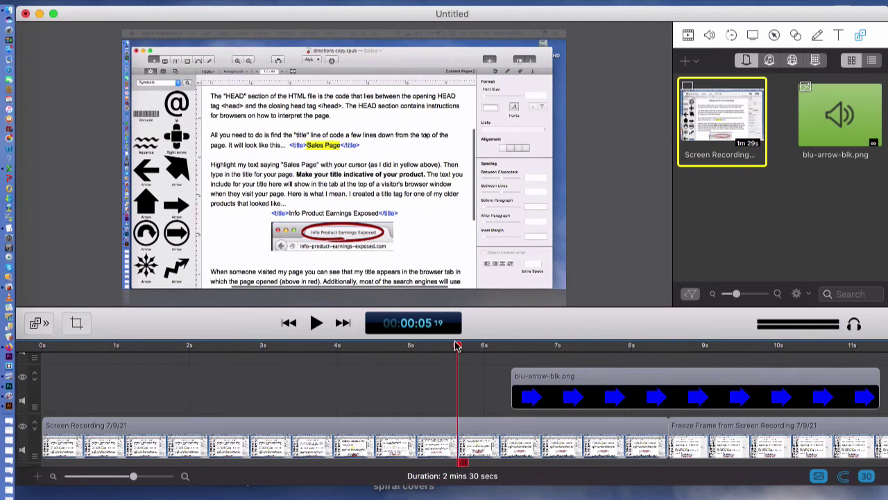
key("space")
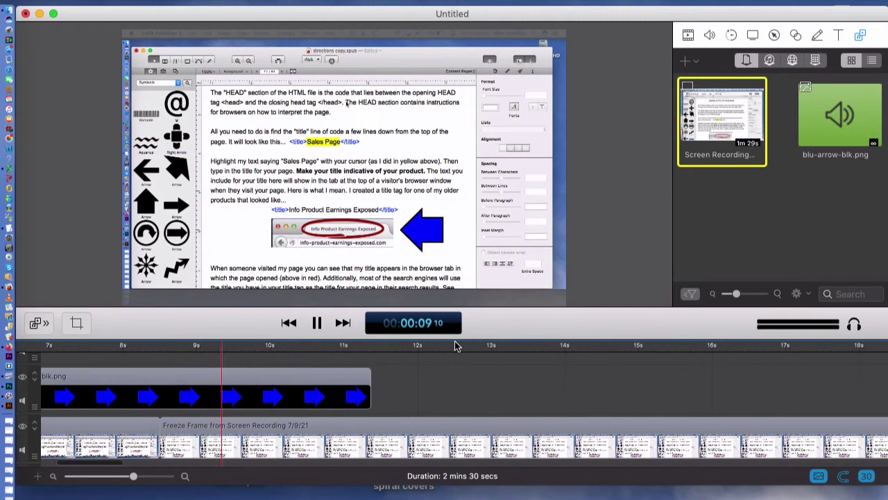
key("space")
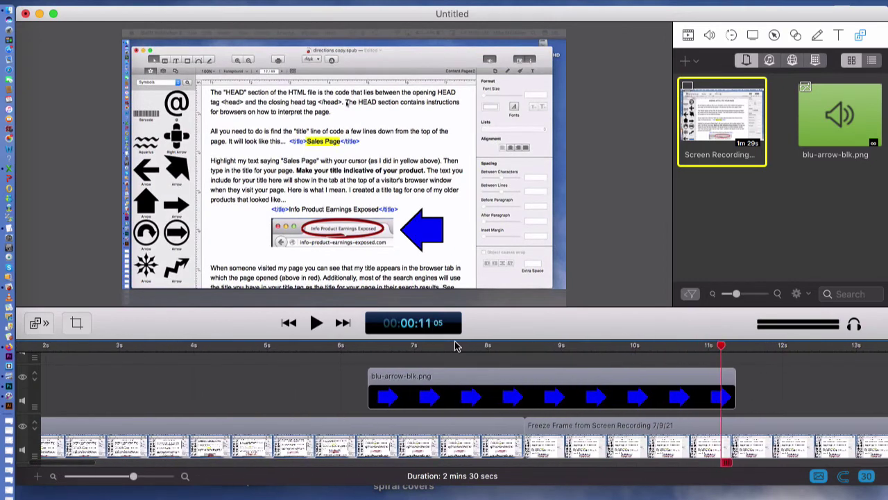
Set the blu-arrow-blk.png clip's duration to 0.4 secs in the Clip Inspector and close the inspector.
left_click(362, 347)
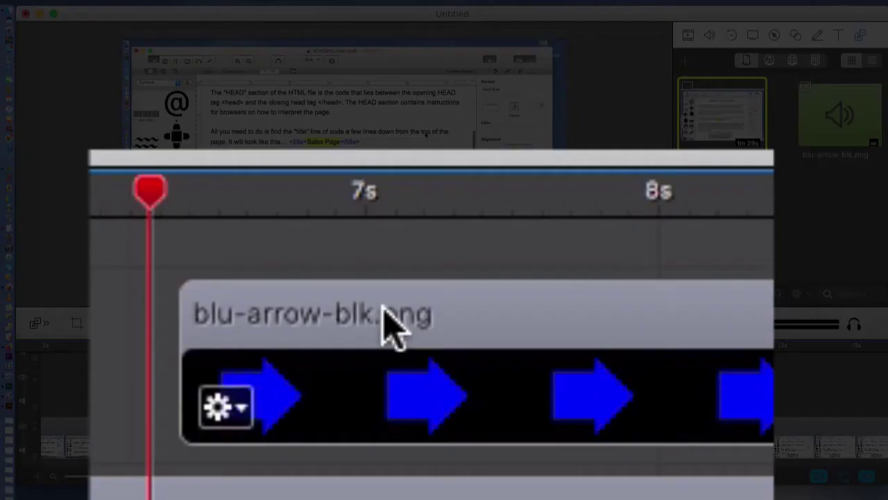
left_click(420, 379)
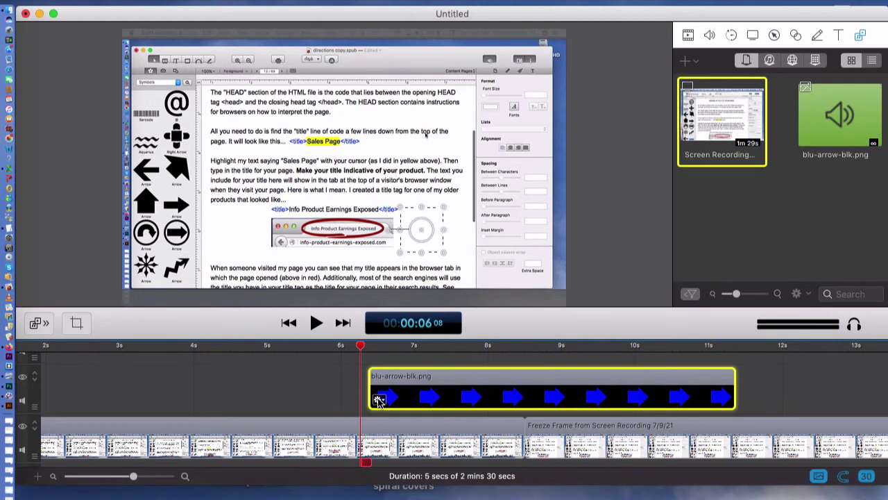
left_click(378, 399)
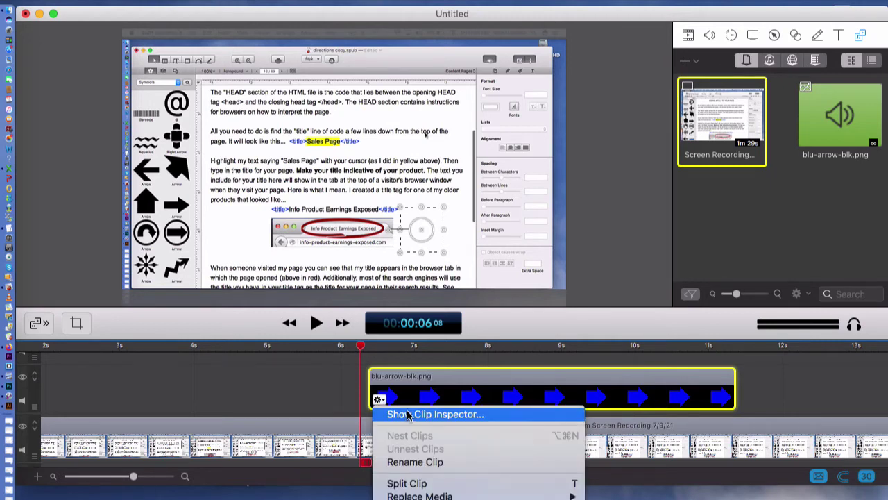
left_click(407, 413)
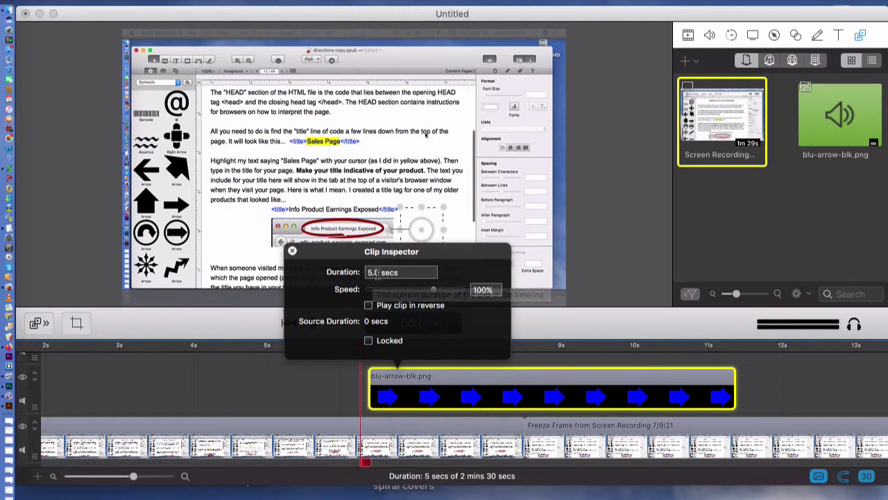
left_click(380, 272)
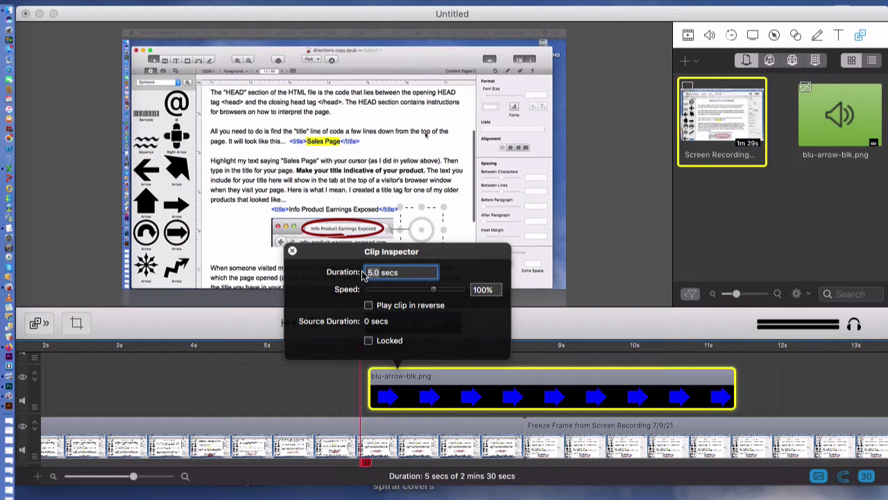
type(".4")
key("Return")
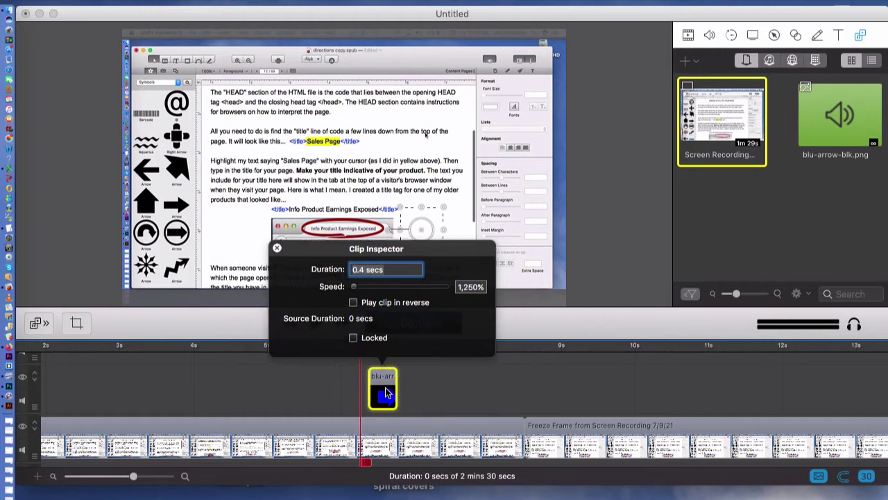
left_click(277, 248)
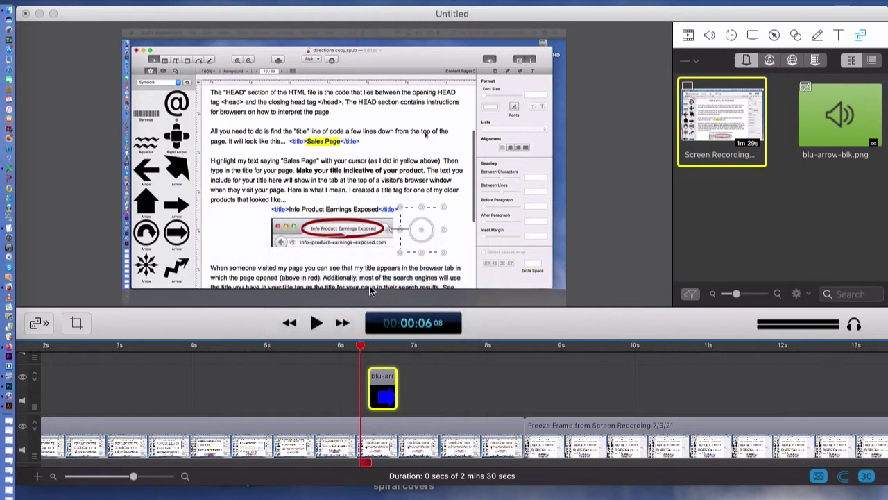
Play the section around the shortened arrow clip twice, starting just before it, to check the brief flash.
left_click(332, 348)
key("space")
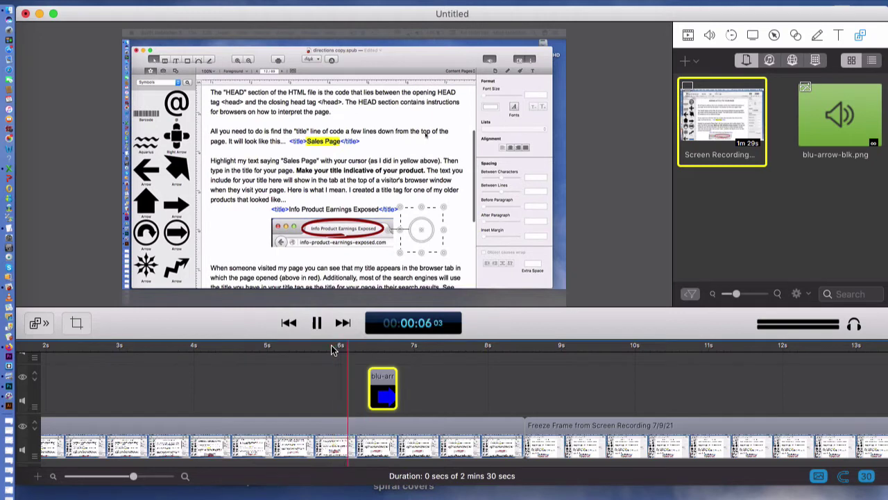
key("space")
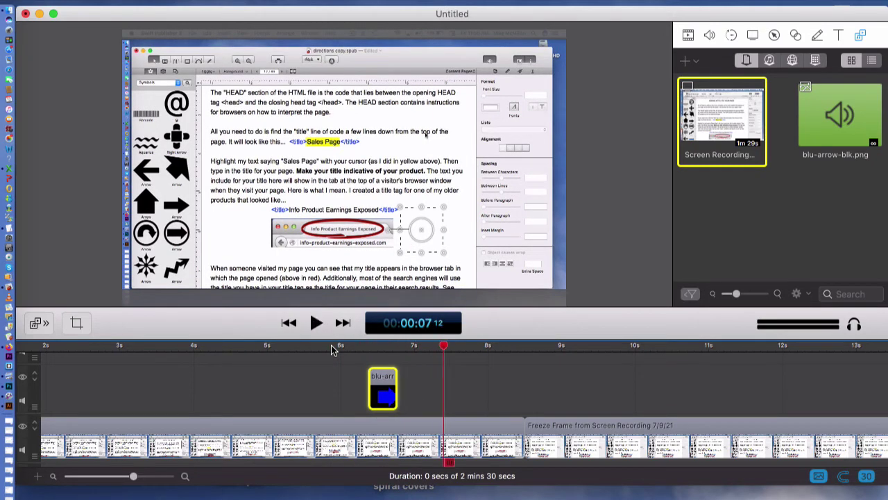
left_click(328, 357)
left_click(336, 348)
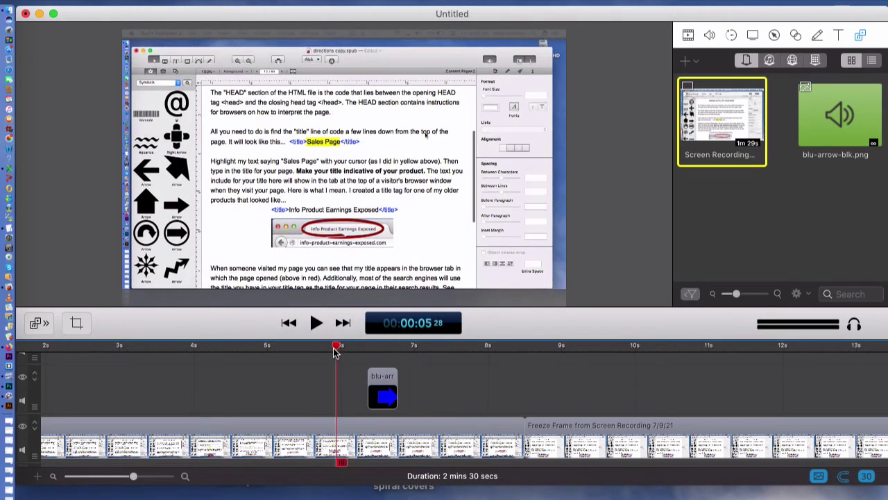
key("space")
key("space")
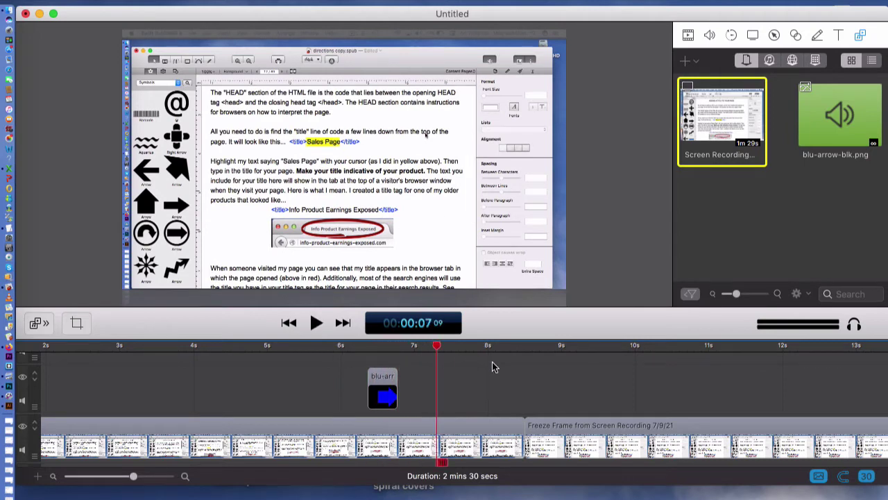
Copy the 0.4-second arrow clip and paste nine copies one after another from the clip's end, and deselect them.
scroll(492, 361, "right", 5)
scroll(492, 367, "right", 3)
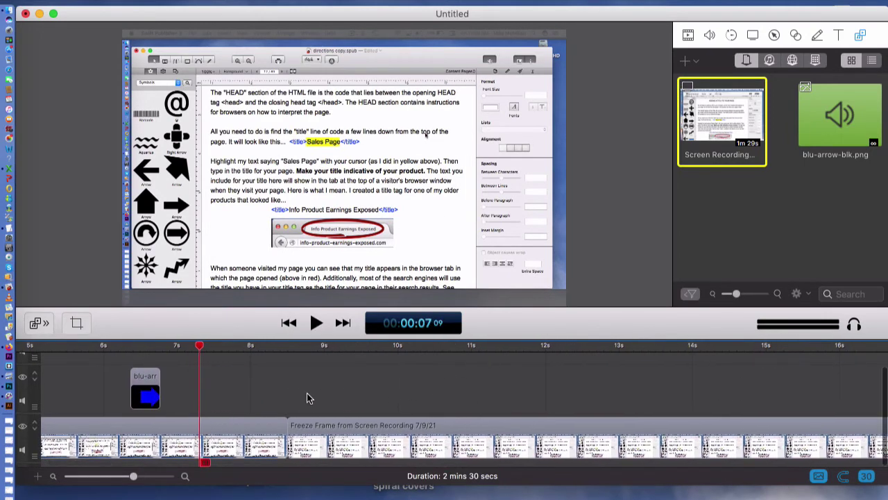
left_click(153, 378)
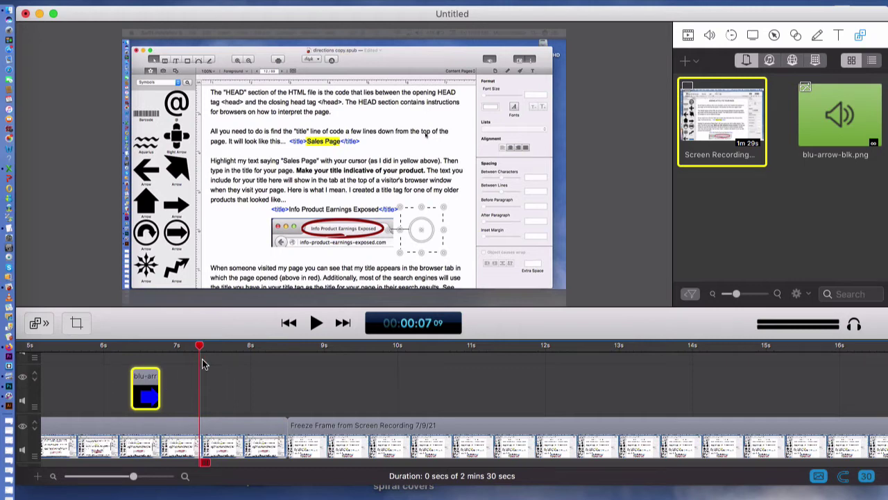
left_click_drag(200, 345, 273, 347)
scroll(271, 375, "down", 2)
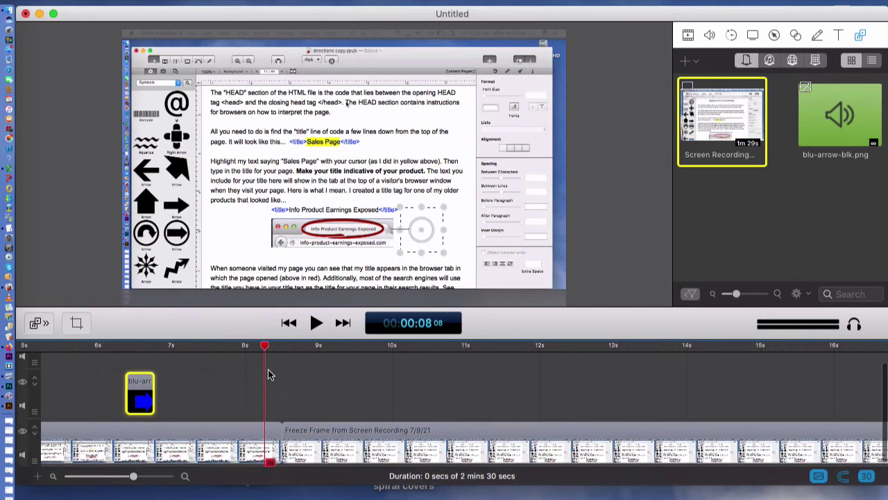
scroll(270, 375, "up", 1)
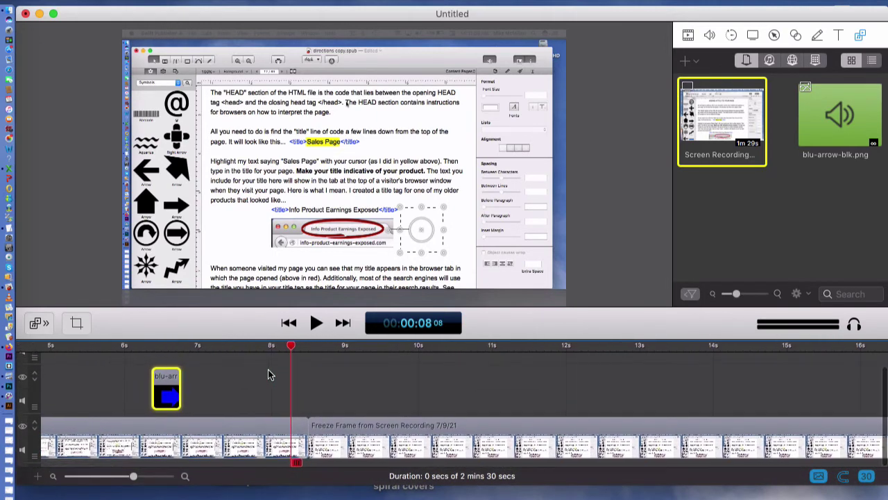
left_click_drag(292, 347, 184, 372)
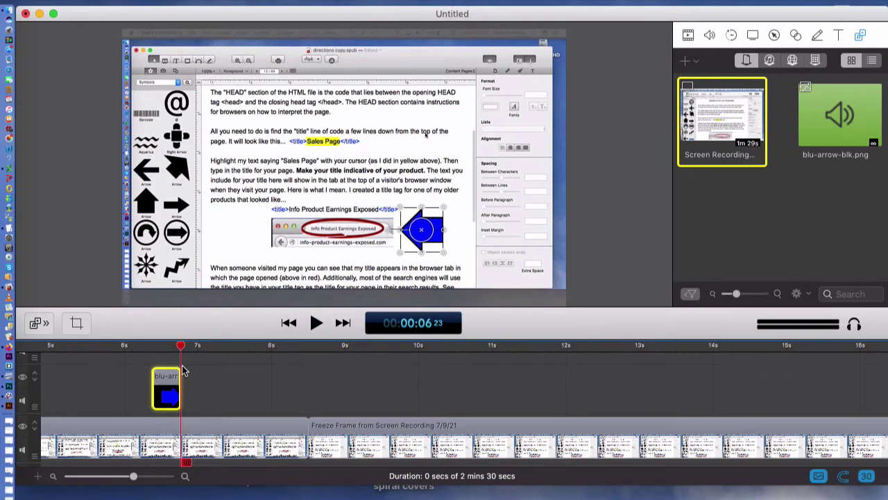
key("super+v")
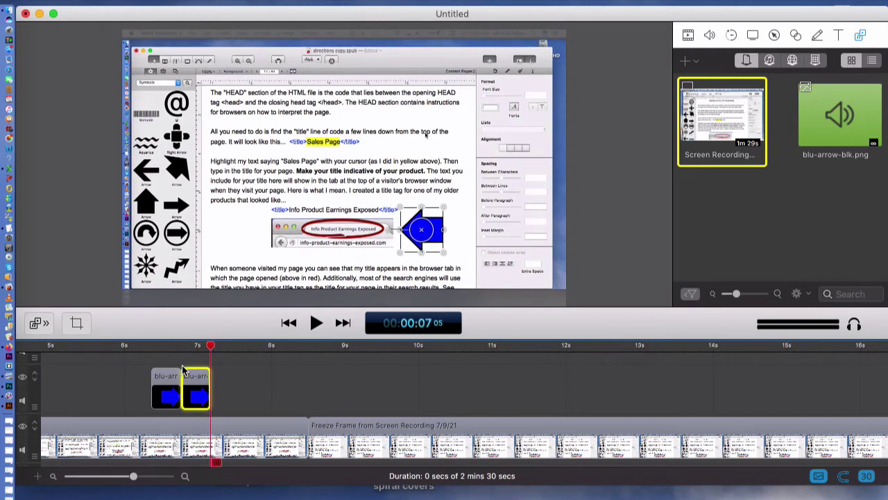
key("super+v")
key("super+v")
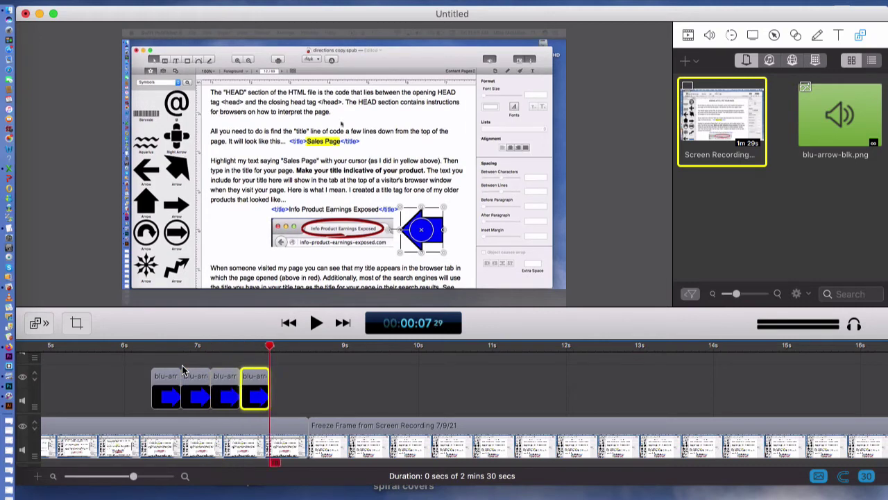
key("super+v")
key("super+v")
key("super+v")
key("super+v")
key("super+v")
key("super+v")
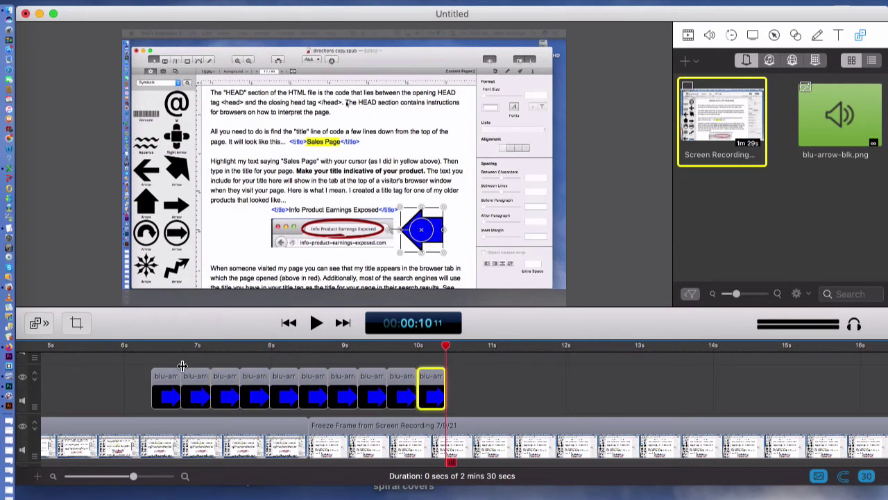
left_click(521, 385)
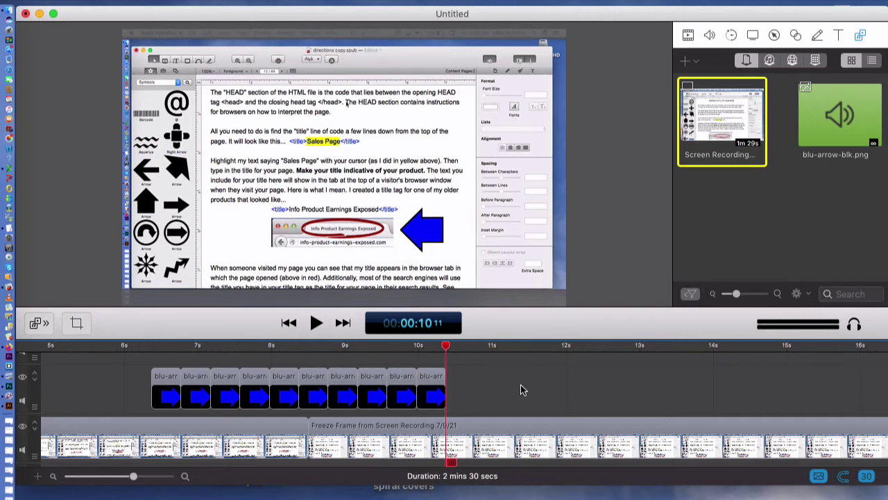
Play the timeline from shortly after 6 seconds through the whole row of arrow clips to preview them.
left_click(136, 345)
key("space")
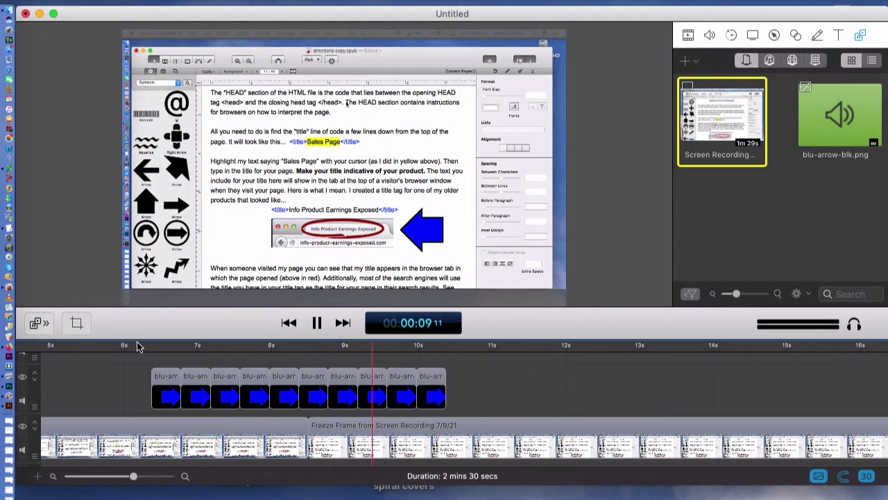
key("space")
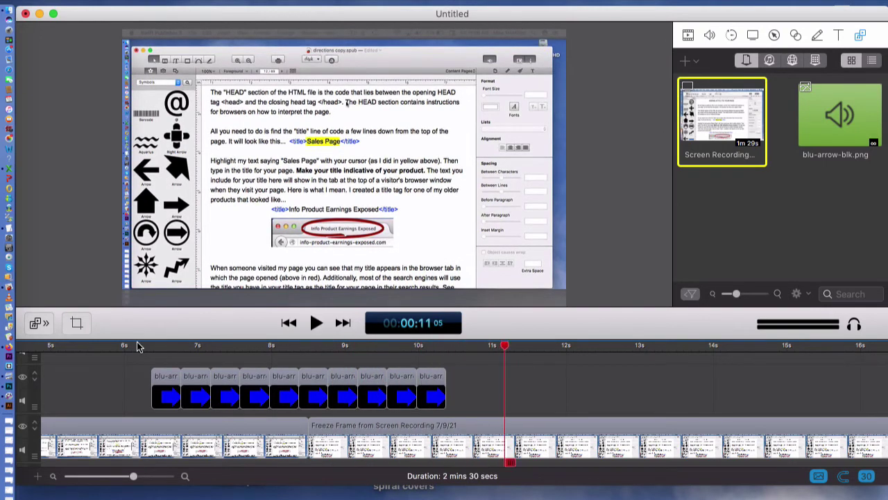
Delete every second clip in the row of ten blu-arrow-blk.png clips, starting with the second one.
left_click(109, 380)
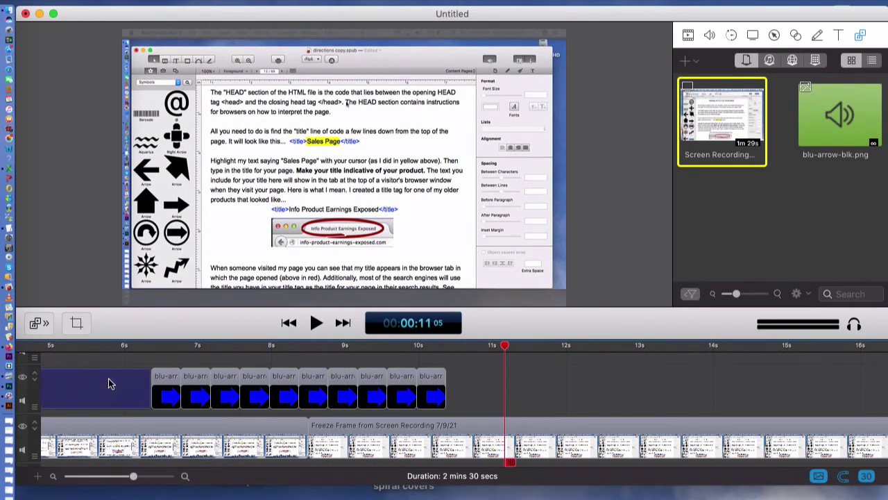
left_click(159, 394)
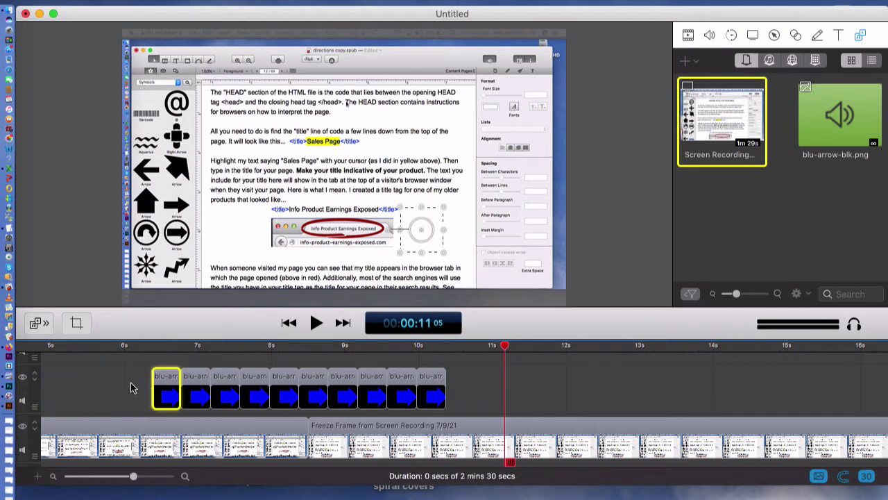
left_click(134, 389)
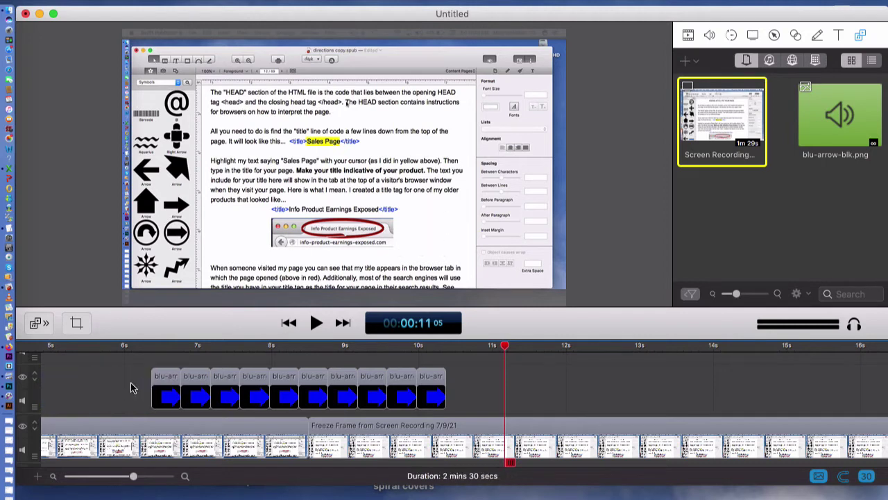
left_click(197, 382)
key("Delete")
left_click(257, 375)
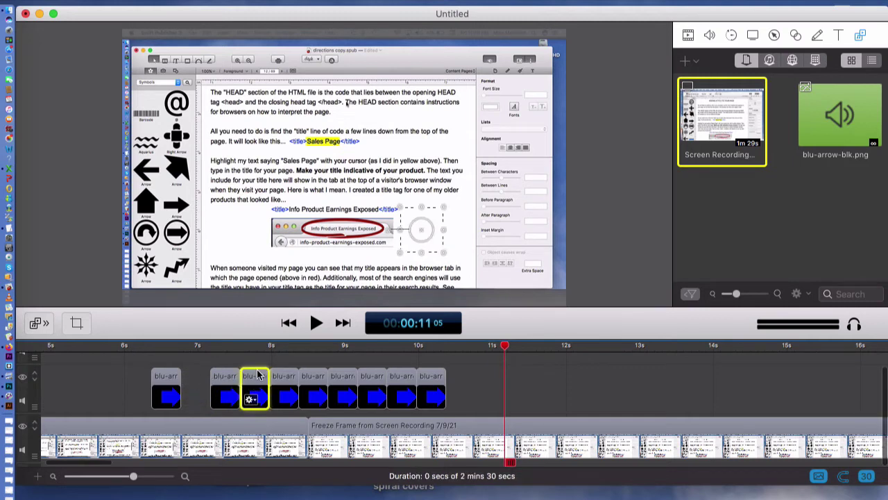
left_click_drag(258, 375, 379, 385)
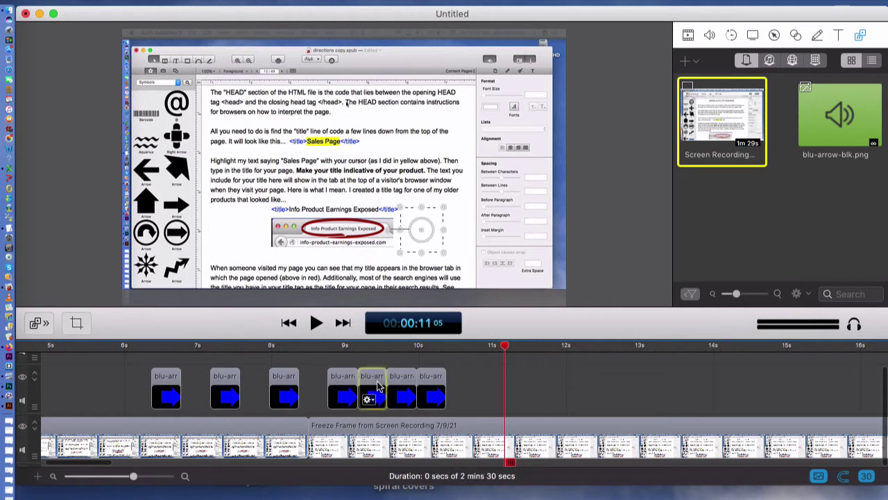
key("Delete")
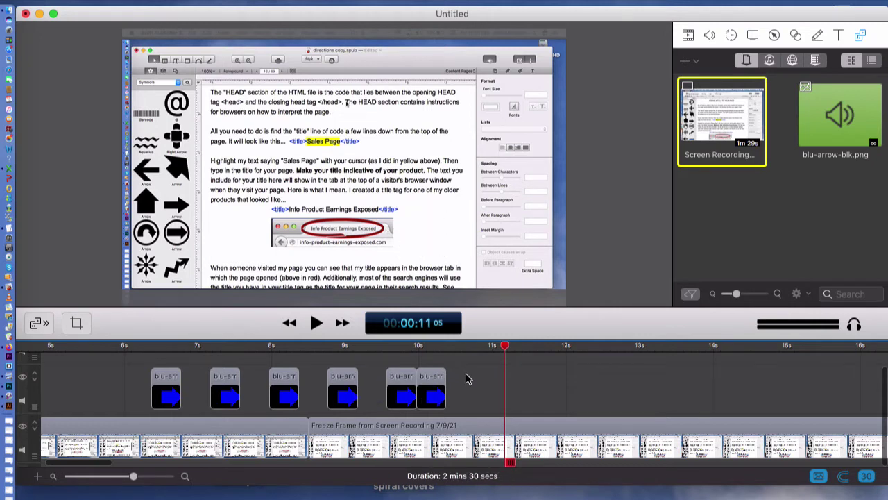
left_click(425, 390)
key("Delete")
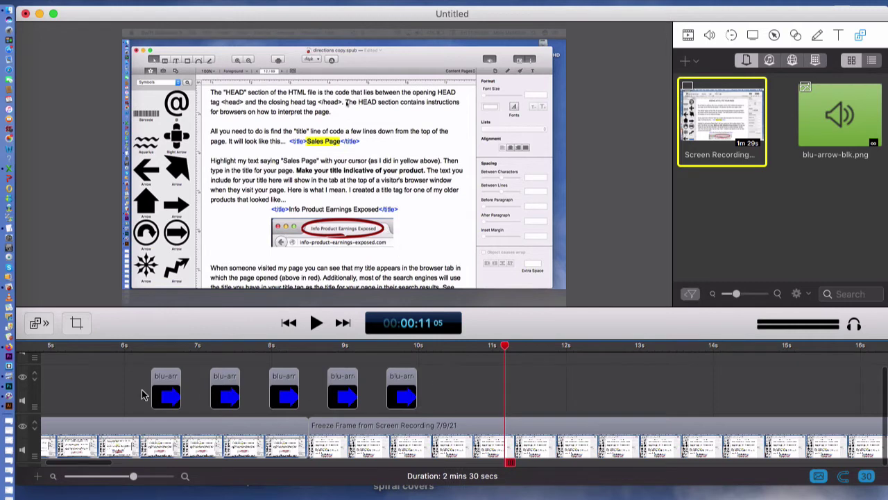
Play the timeline from about 6 seconds to just past the spaced arrow clips to preview the flashing.
left_click(141, 347)
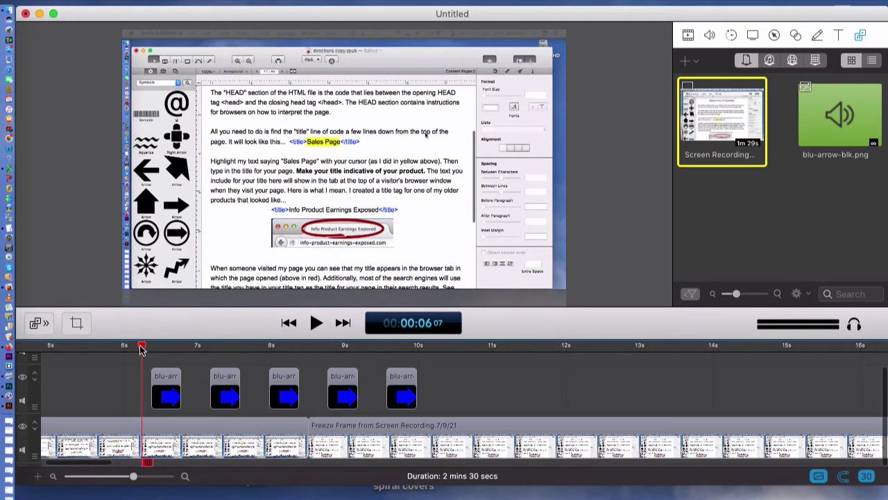
left_click(121, 347)
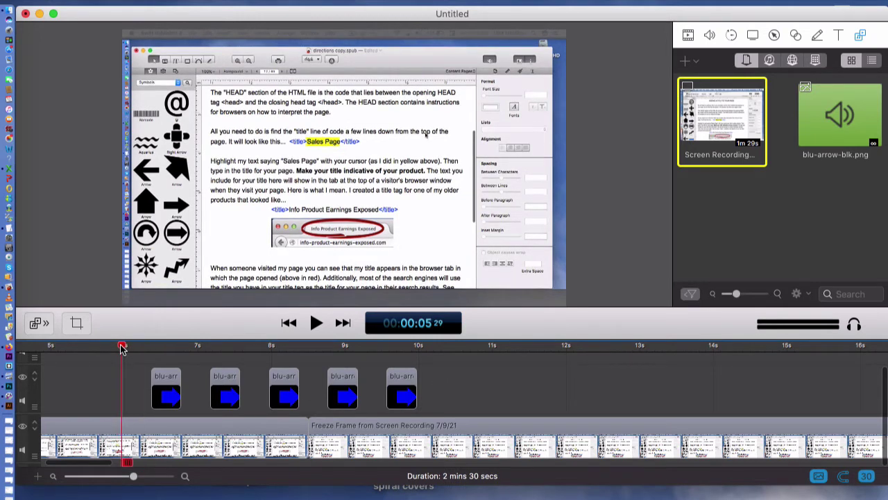
key("space")
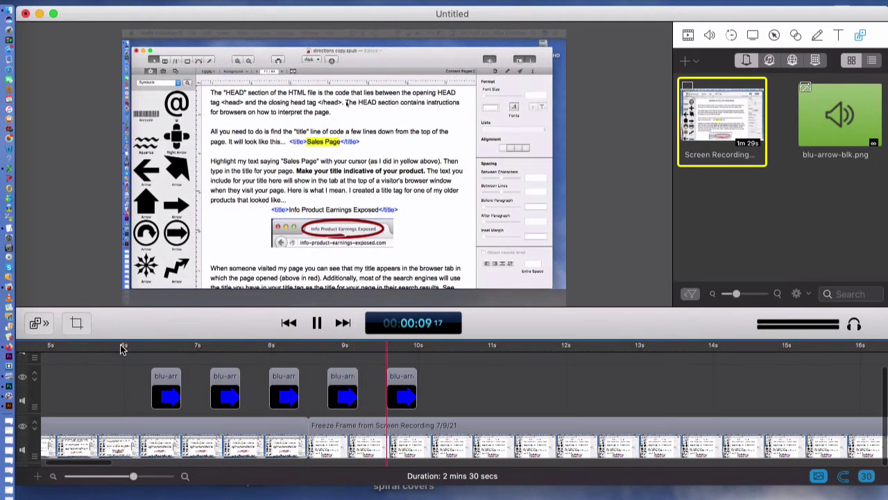
key("space")
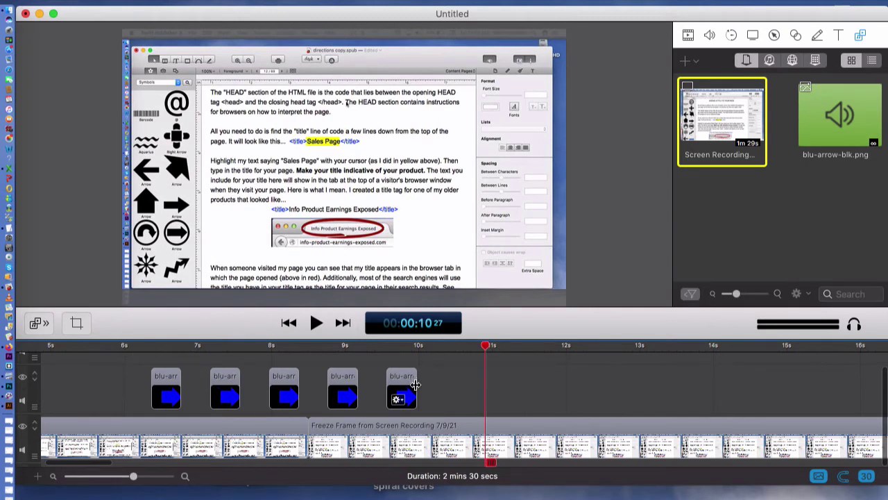
Extend the end of the last arrow clip to about 11.3 seconds and play the sequence from just after 6 seconds.
left_click_drag(415, 385, 513, 379)
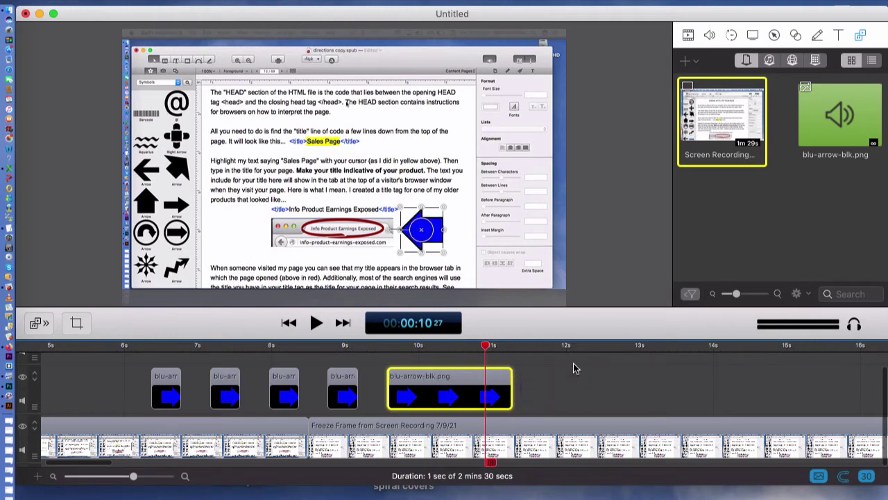
left_click(574, 369)
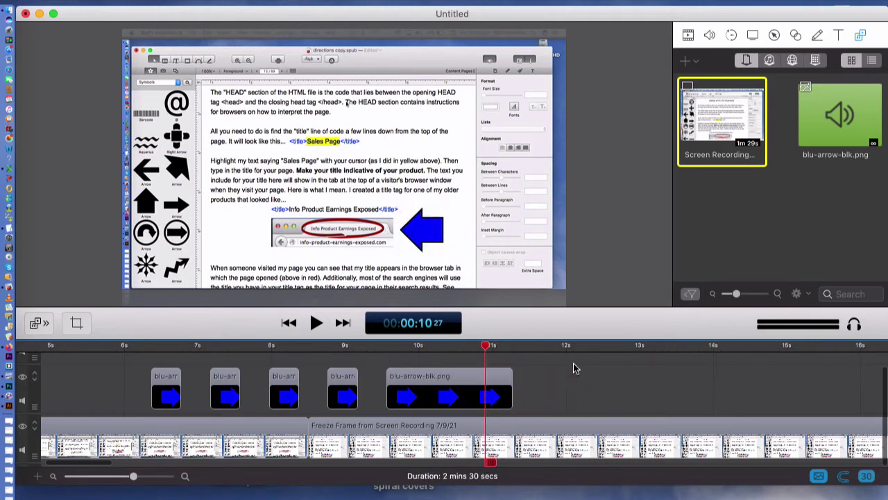
left_click(129, 345)
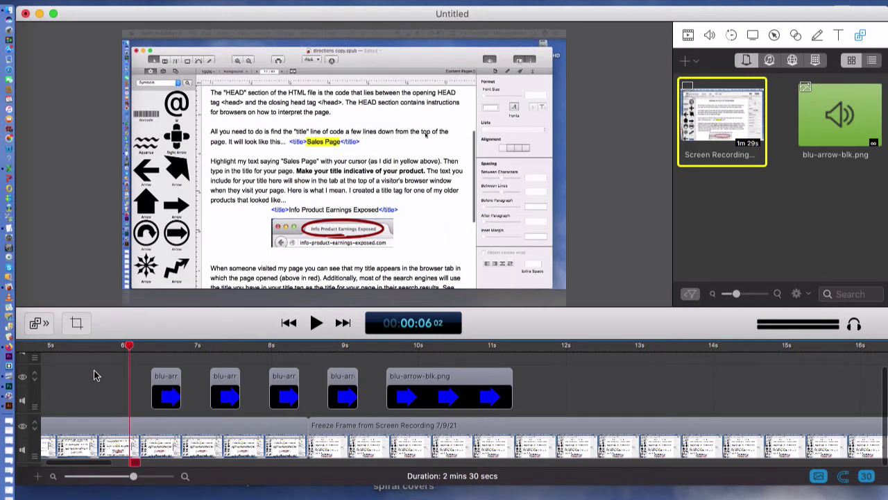
left_click(79, 386)
key("space")
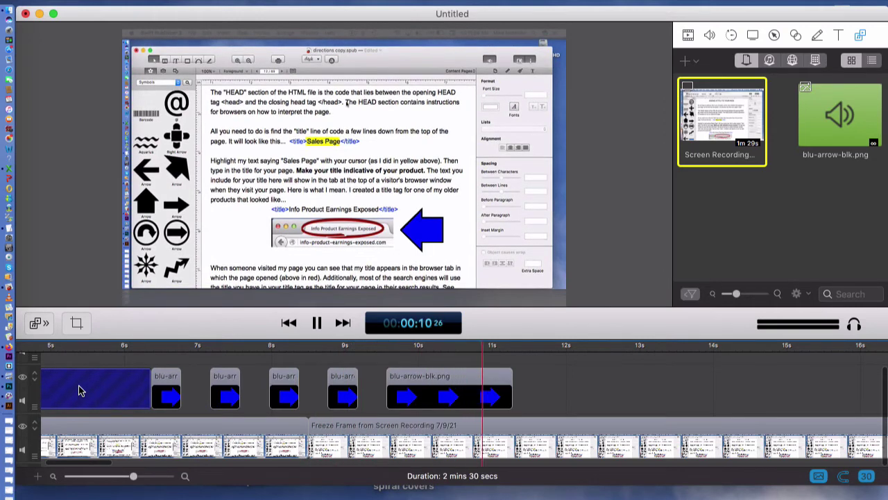
key("space")
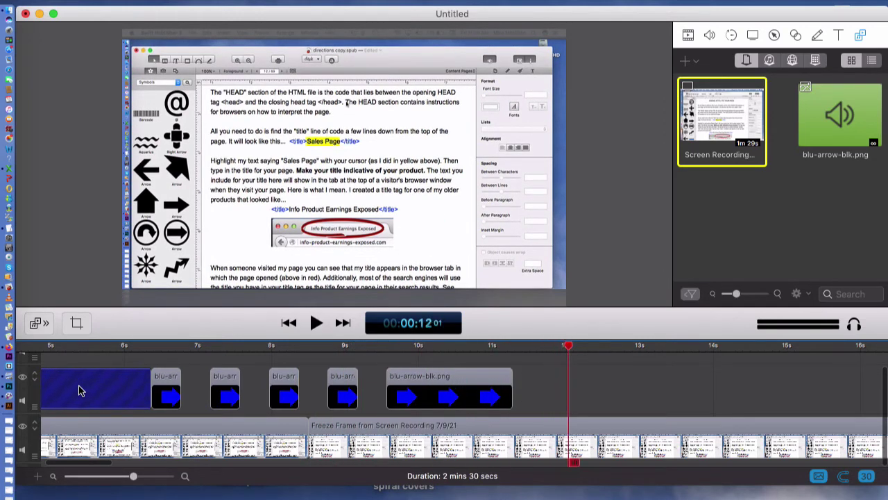
key("Delete")
left_click(129, 378)
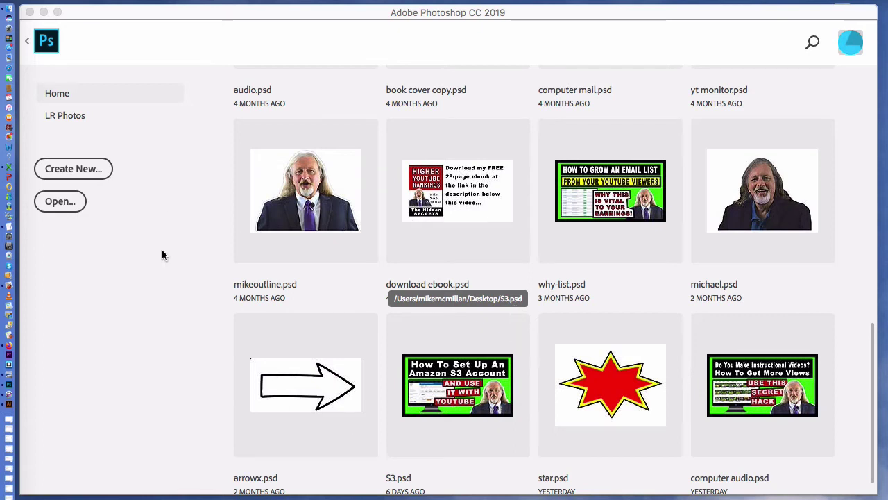
In Photoshop, create a new document 100 pixels wide and 100 pixels high at a resolution of 100.
left_click(119, 200)
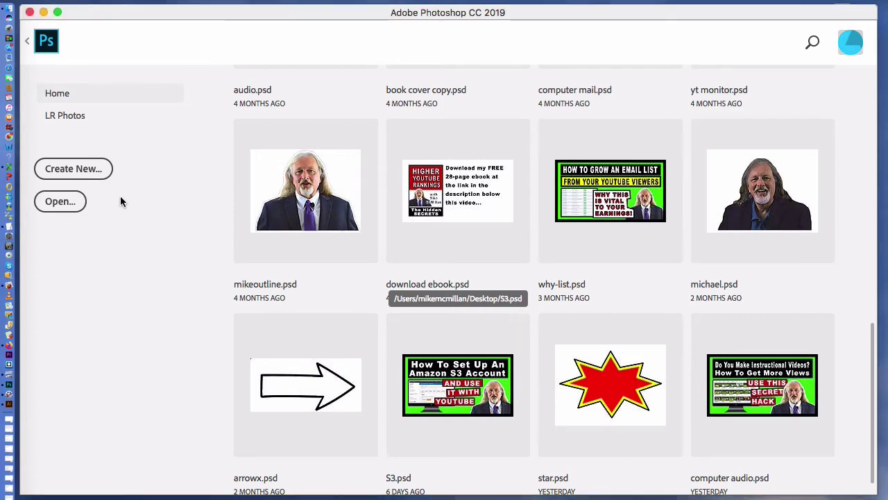
left_click(102, 177)
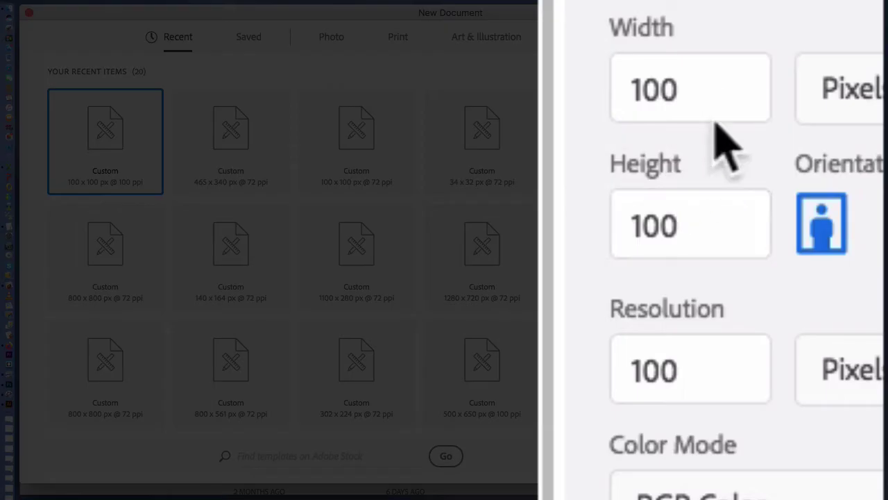
double_click(684, 93)
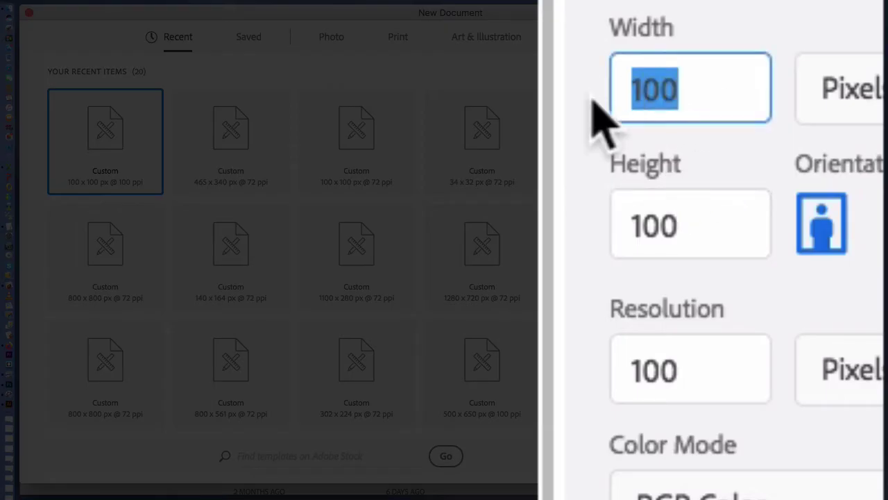
left_click(685, 235)
double_click(686, 235)
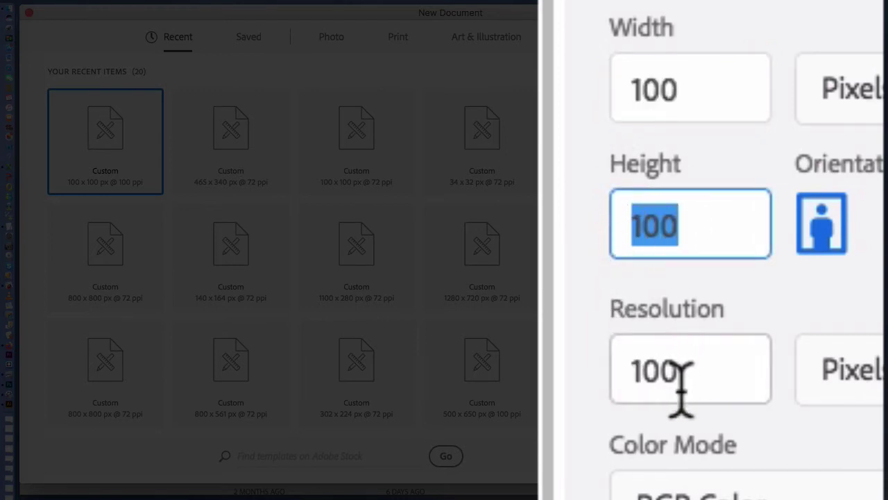
left_click(845, 464)
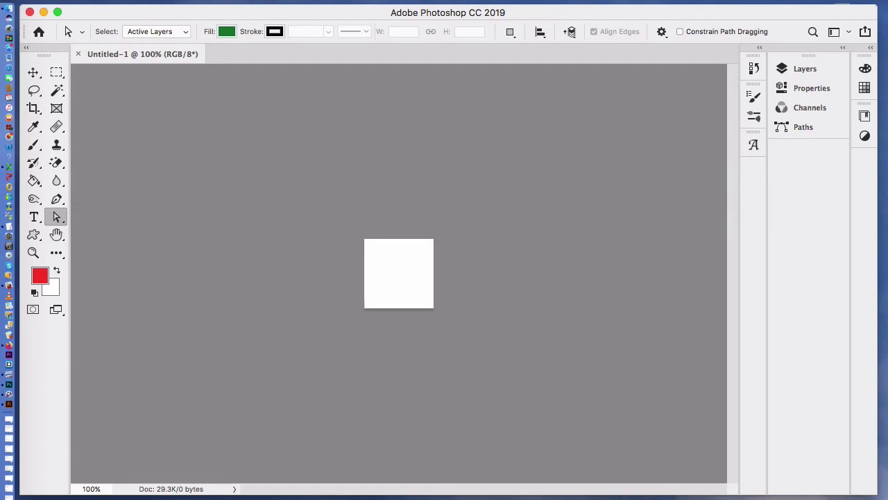
Try the Rectangle Tool by drawing a rectangle about 55 by 48 px on the canvas, and undo it.
key("super+plus")
key("super+plus")
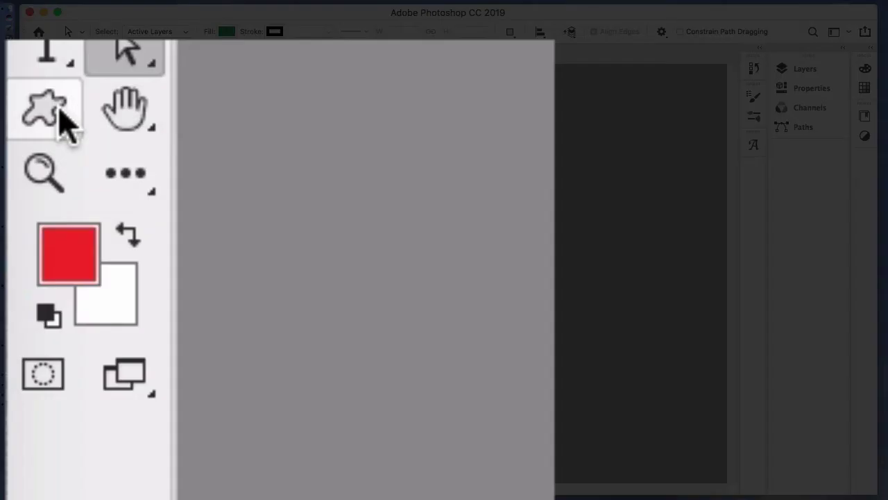
left_click(34, 236)
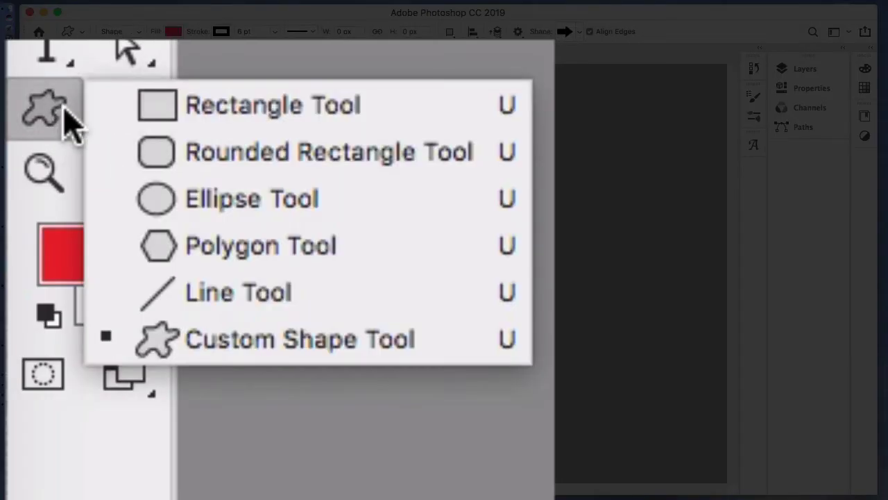
left_click(271, 109)
left_click_drag(406, 278, 446, 317)
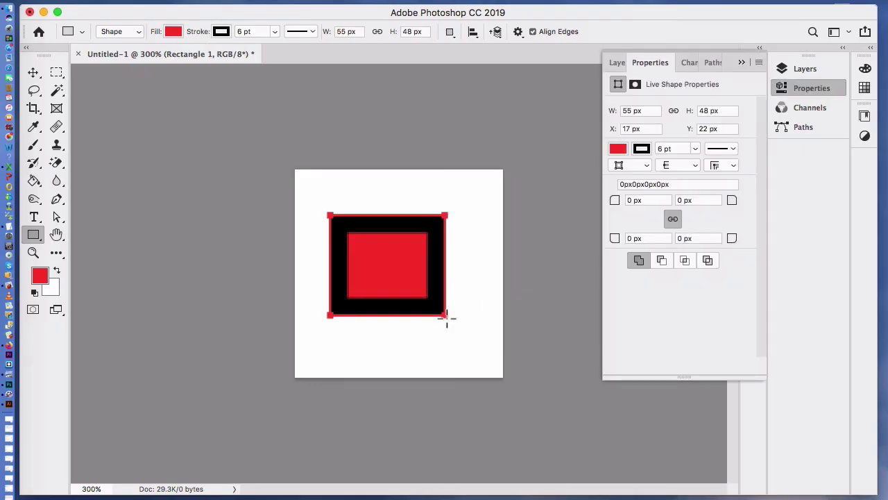
key("super+z")
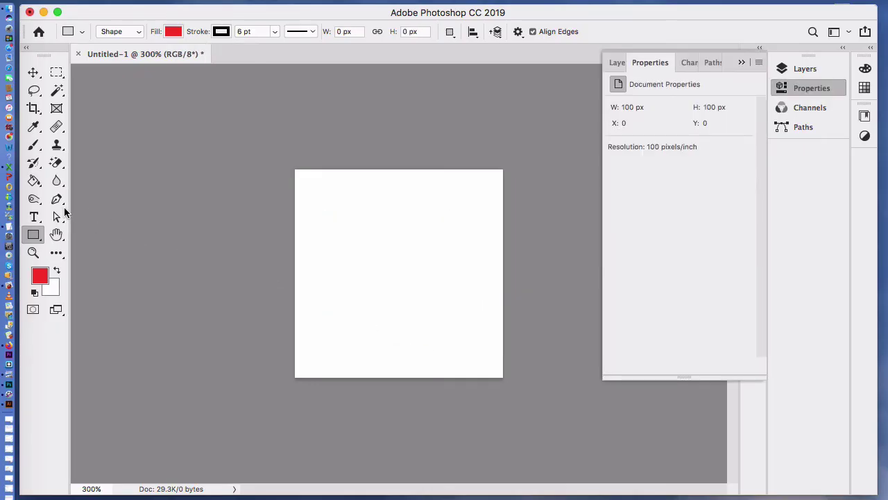
Draw a thick block arrow pointing right, about 71 by 72 px, on the canvas with the Custom Shape Tool.
left_click(36, 235)
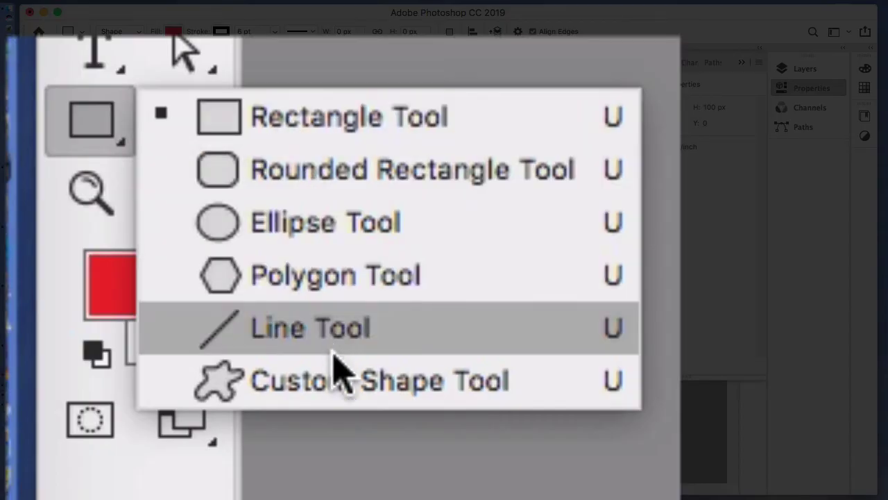
left_click(340, 392)
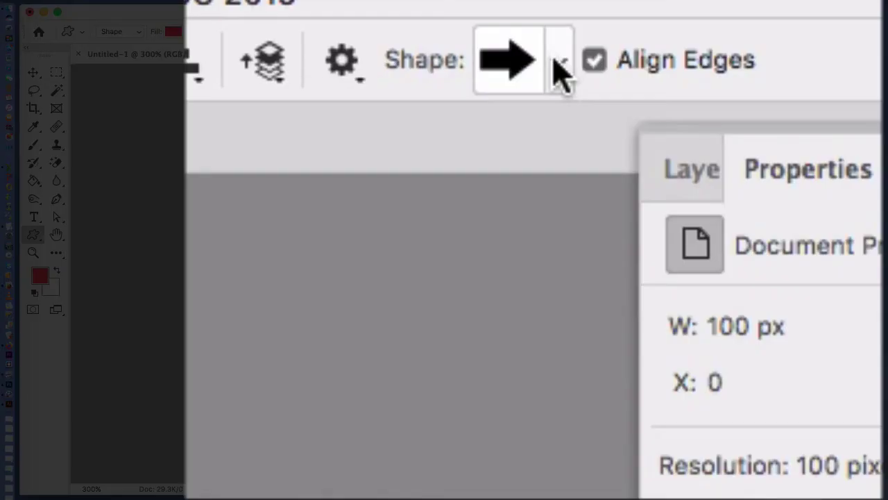
left_click(581, 31)
left_click_drag(718, 160, 725, 100)
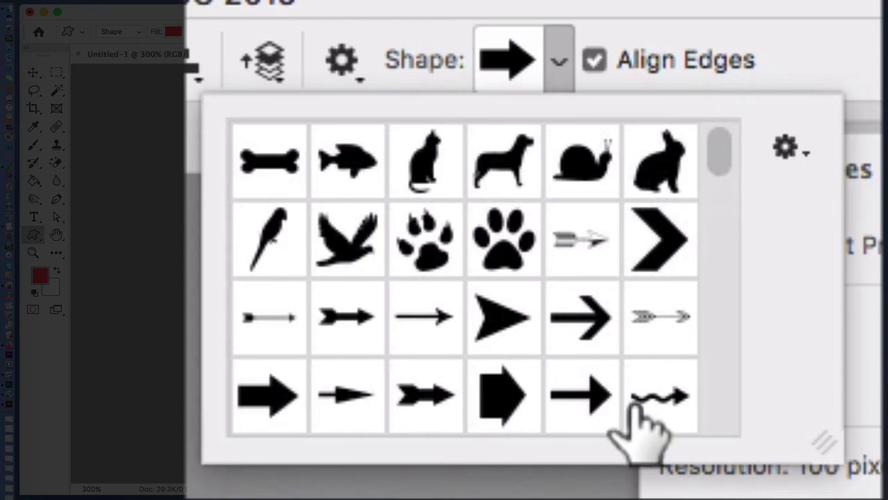
left_click(513, 403)
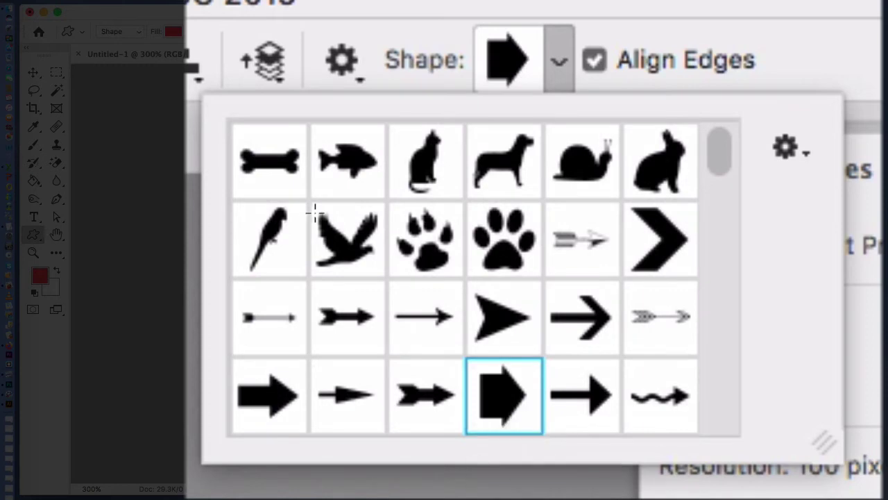
left_click_drag(301, 205, 454, 358)
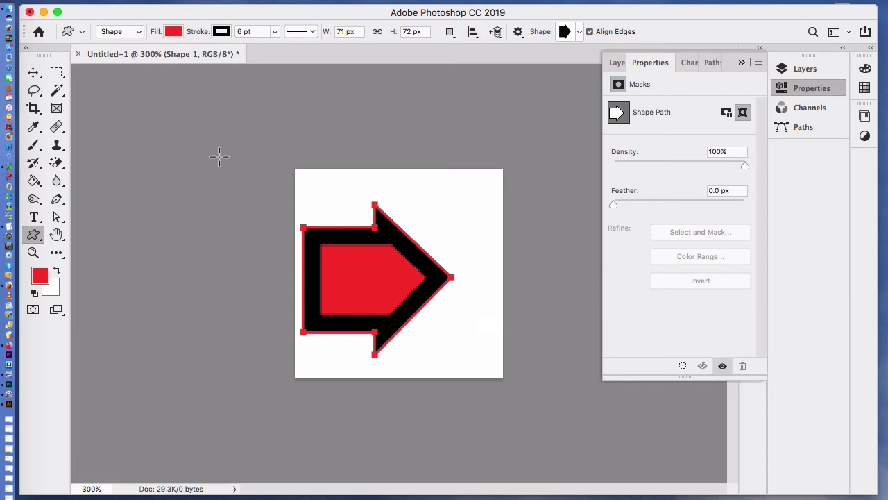
Select the arrow shape with the Path Selection Tool and change its fill to pure blue.
left_click(57, 217)
left_click(194, 206)
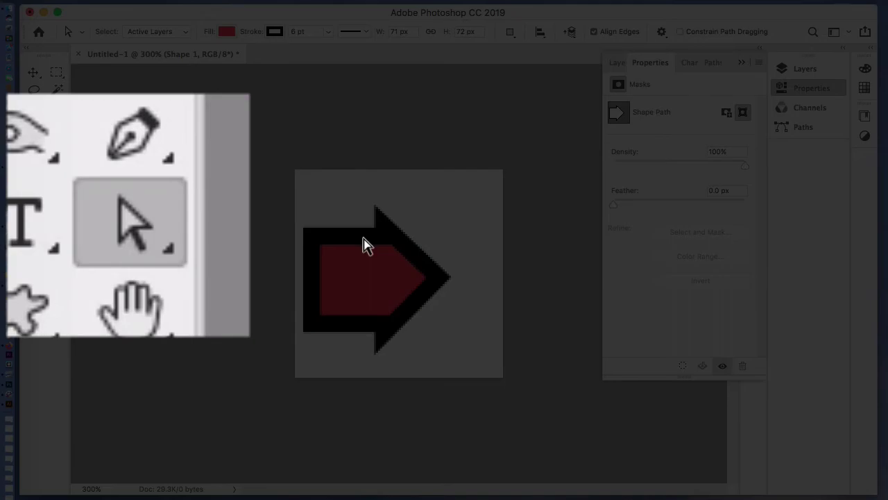
left_click(364, 238)
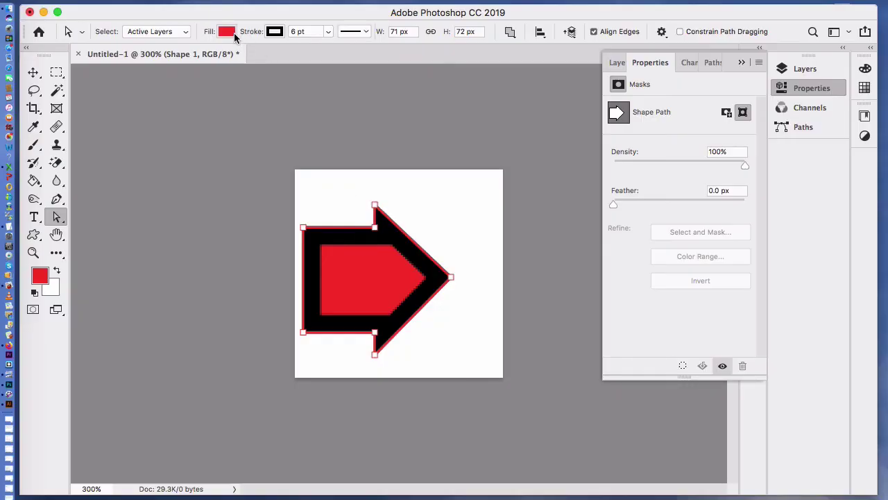
left_click(231, 33)
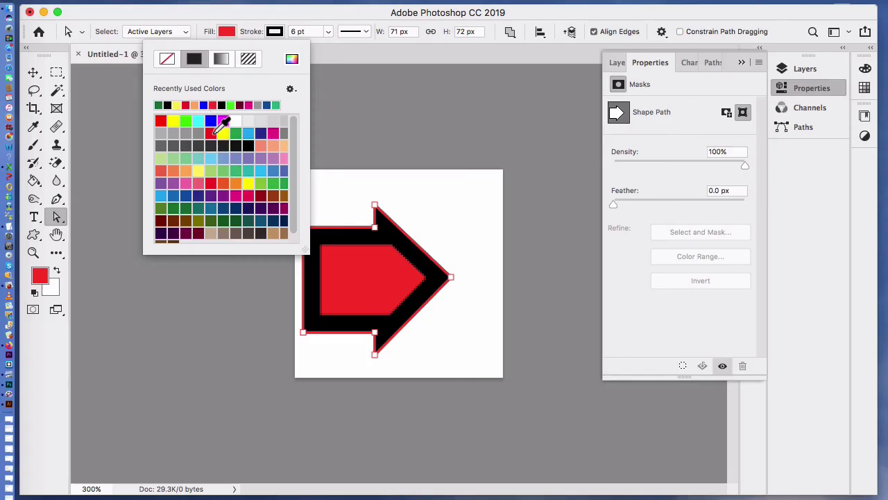
left_click(211, 122)
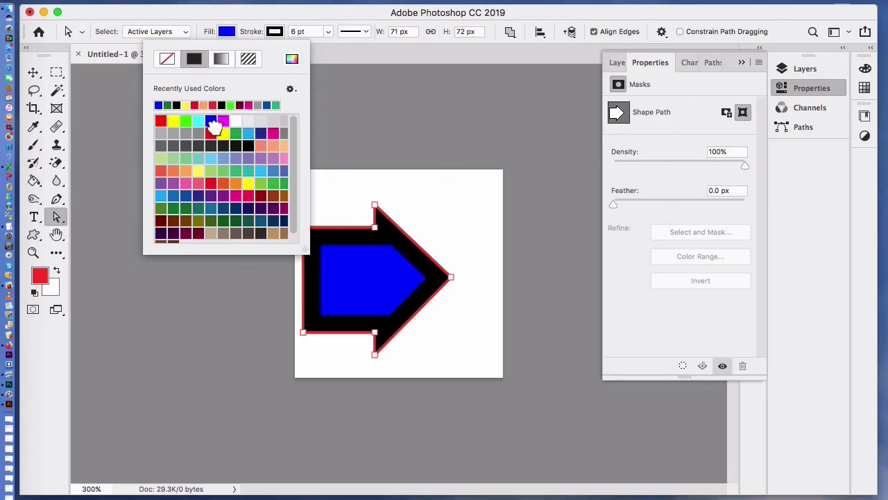
Try a red stroke colour on the arrow shape, and set the stroke back to black.
left_click(274, 32)
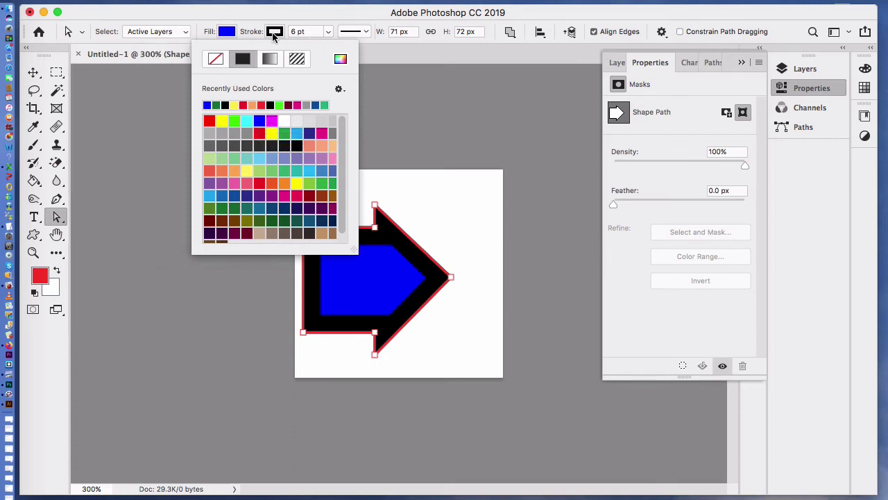
left_click(262, 135)
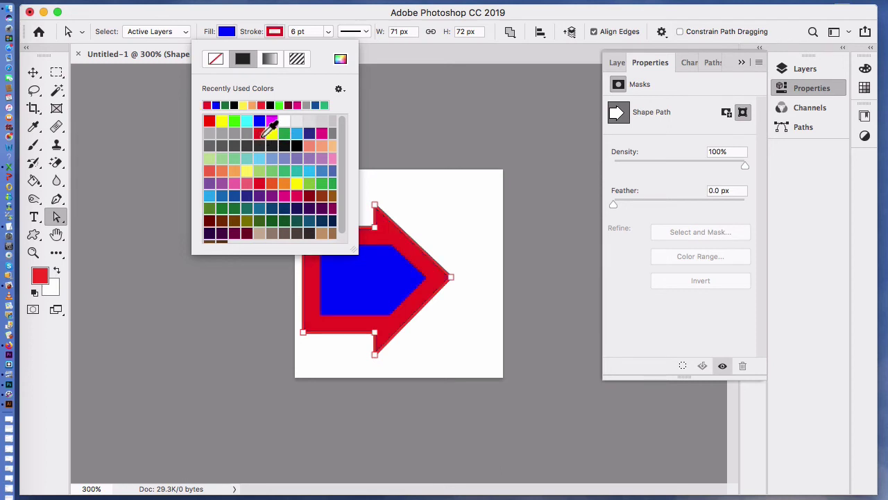
left_click(235, 106)
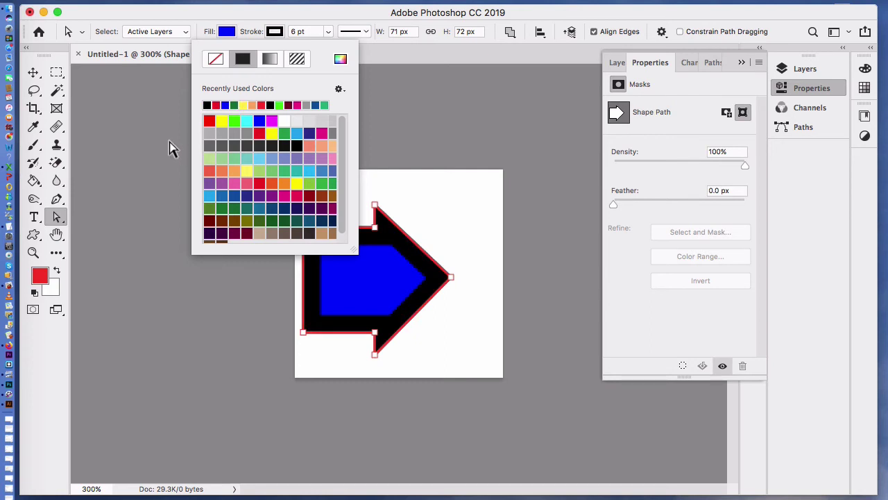
Select the arrow shape with the Path Selection Tool and set its stroke width to 3 pt.
left_click(59, 220)
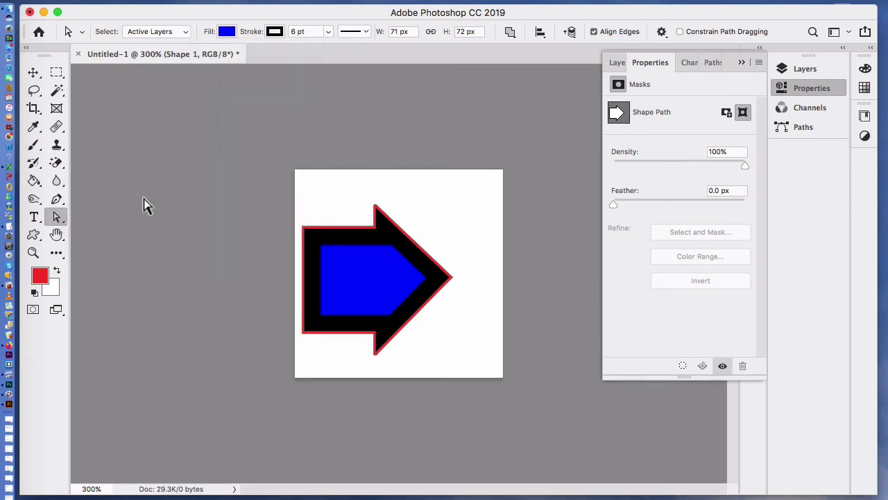
left_click(366, 239)
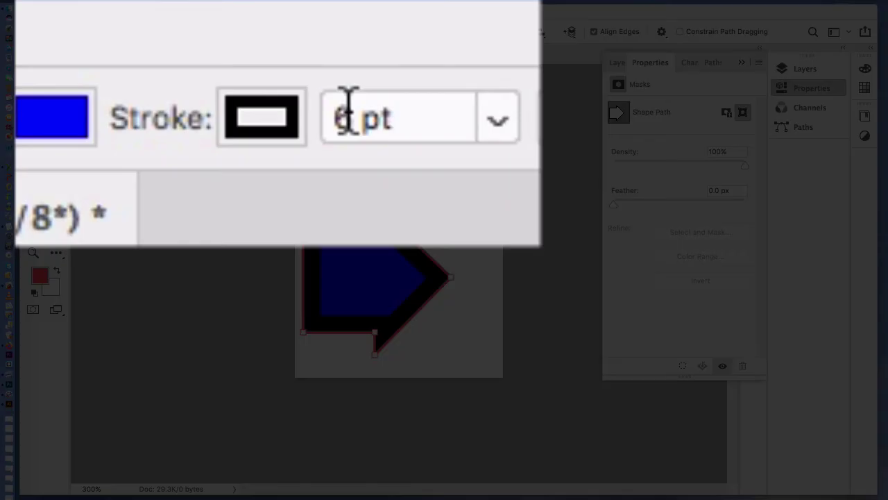
left_click(348, 111)
type("3")
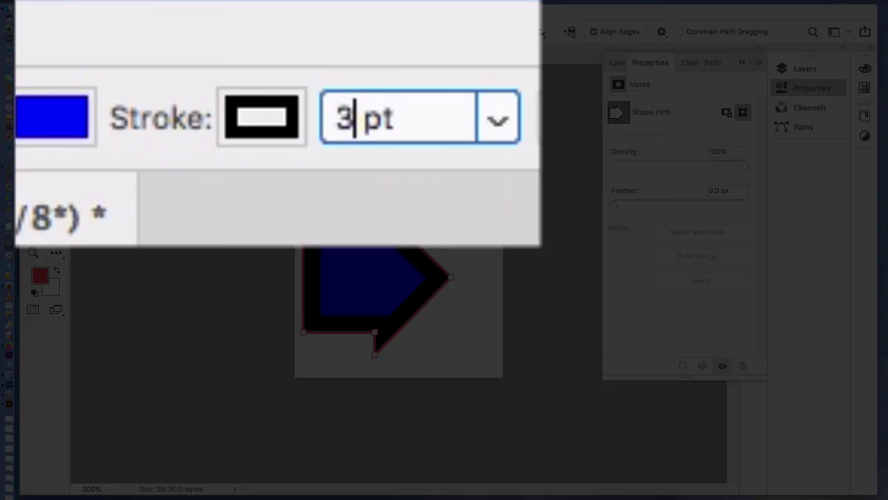
key("Return")
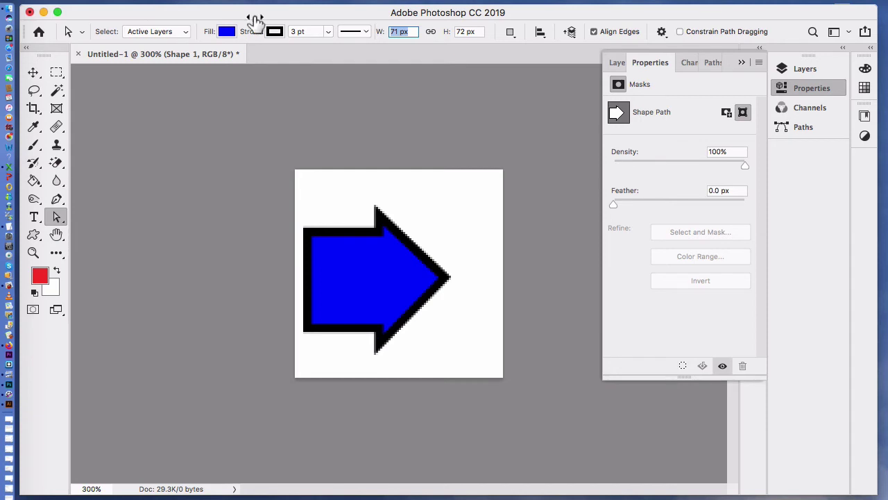
Hide the white Background layer so that the arrow sits on a transparent background.
left_click(401, 0)
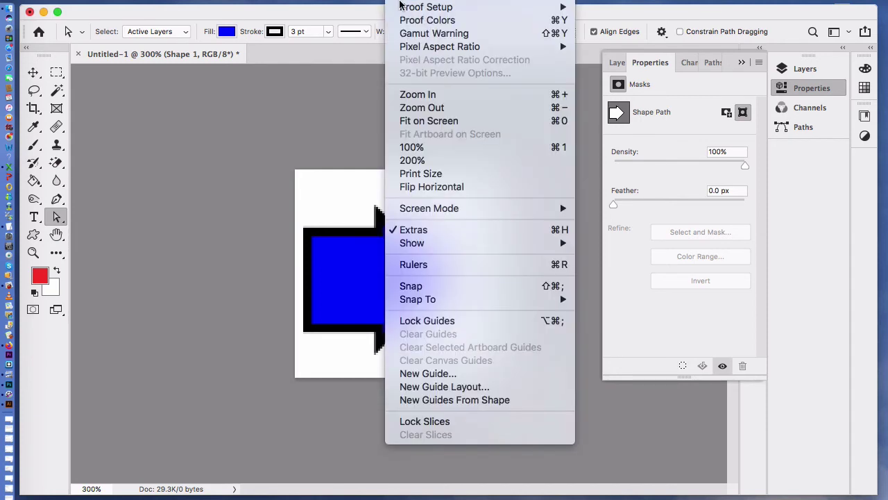
left_click(416, 147)
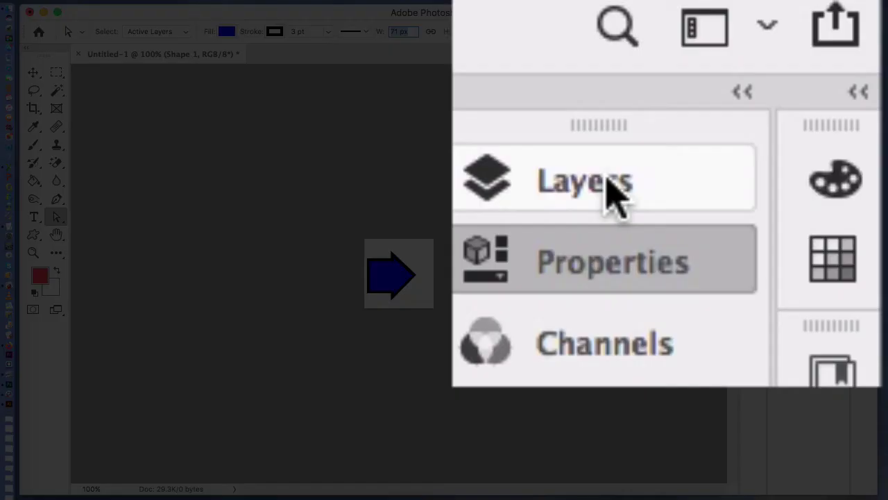
left_click(608, 178)
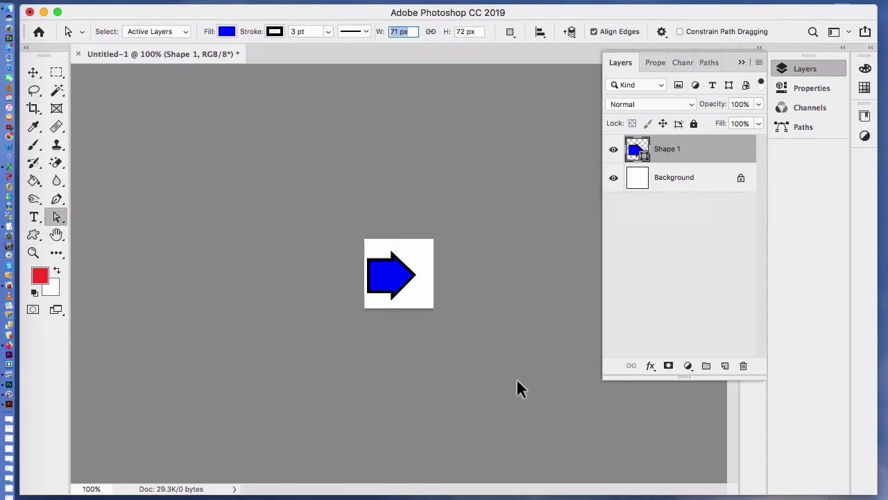
key("super+equal")
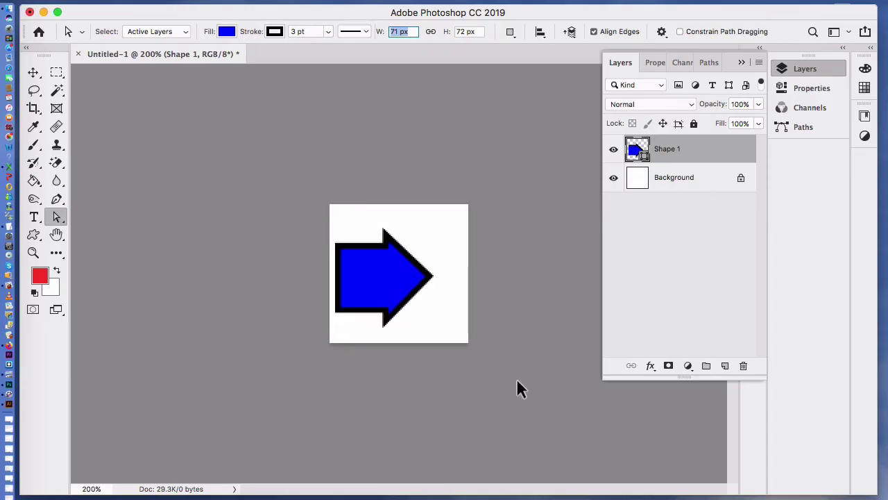
key("super+equal")
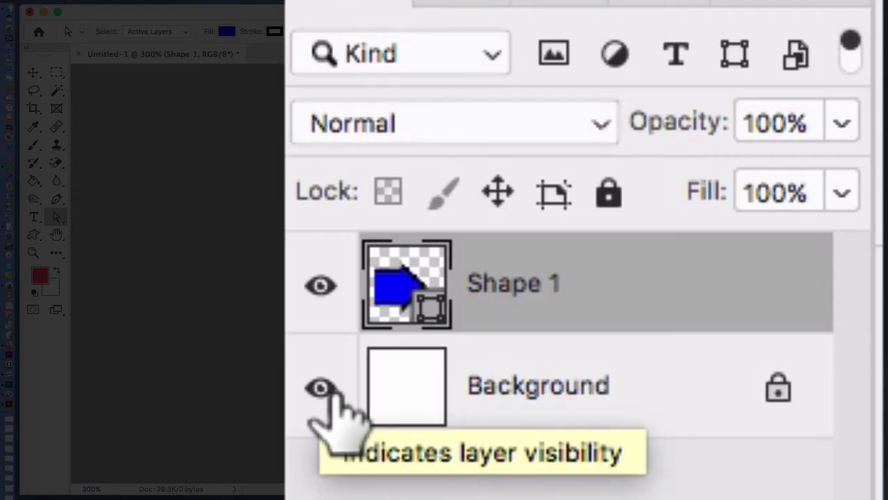
left_click(615, 179)
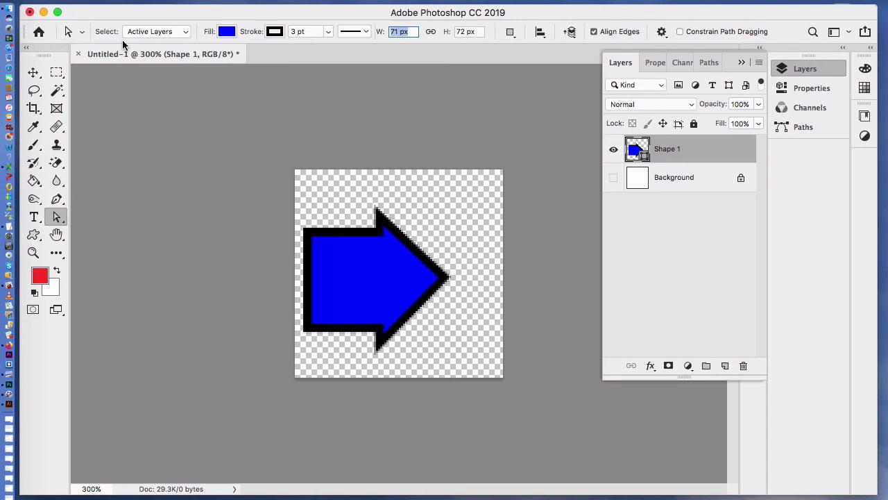
Save a copy of the arrow image to the Desktop as aaaa.png in PNG format with the medium file size option.
left_click(127, 1)
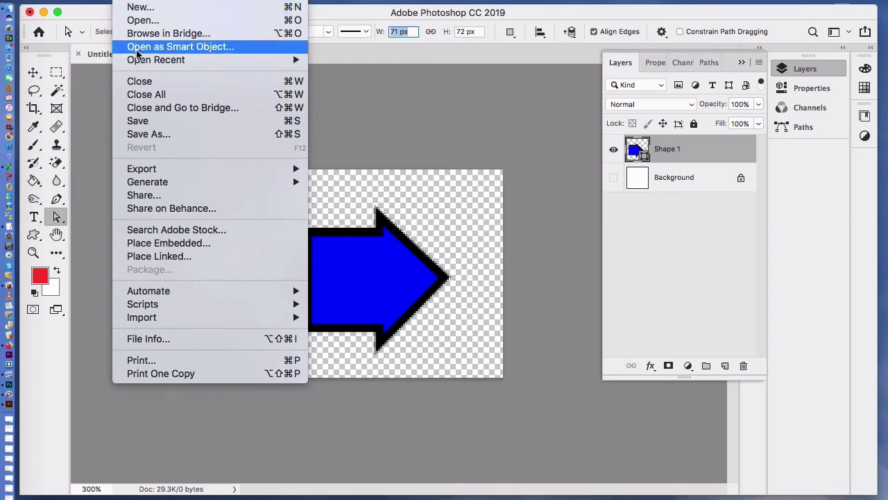
left_click(157, 133)
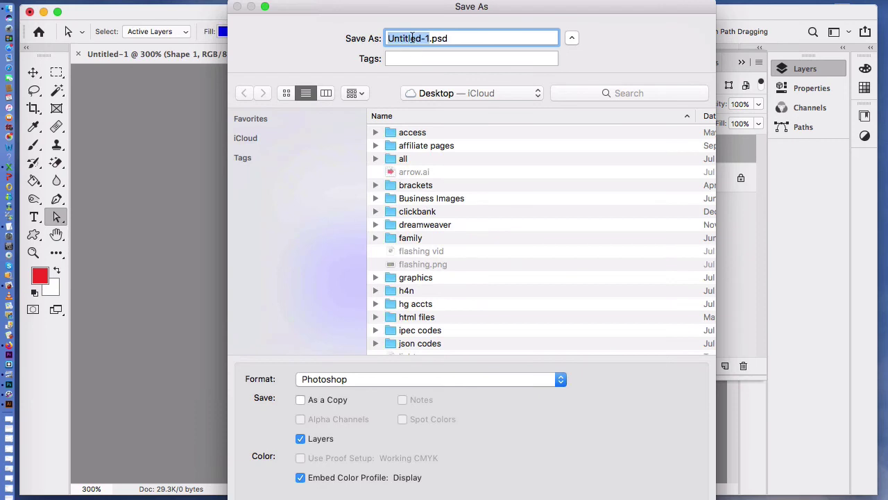
type("aaaa")
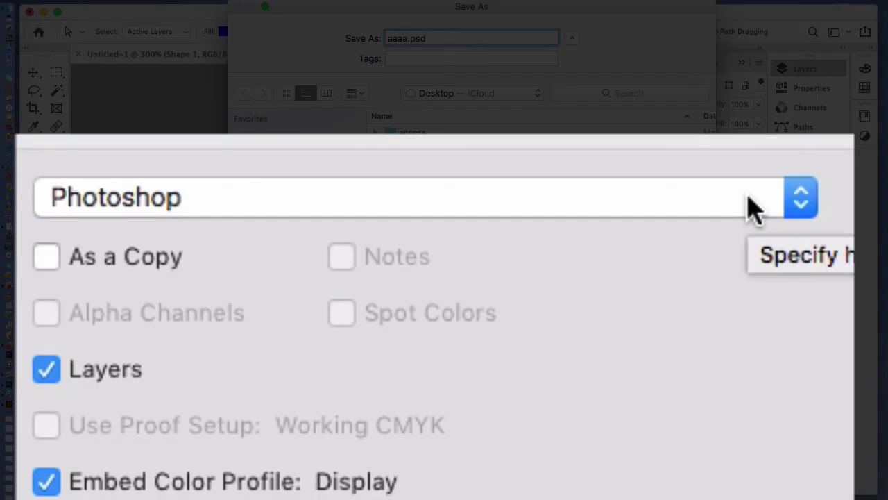
left_click(754, 207)
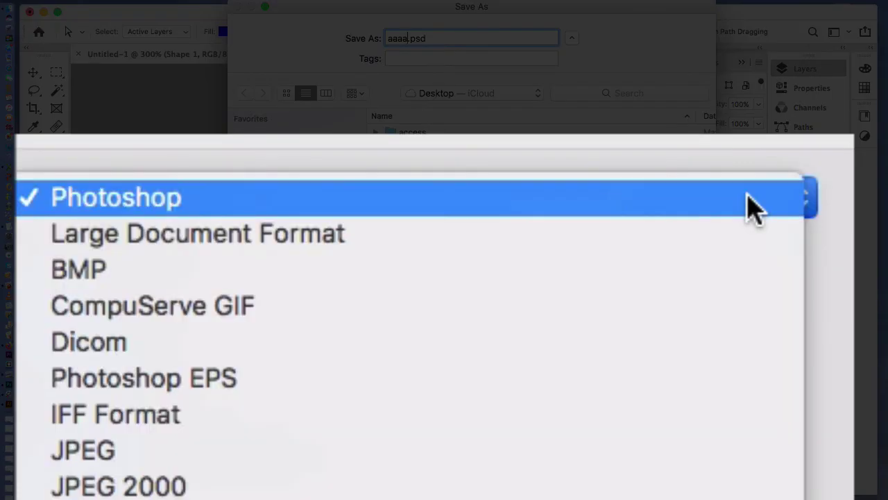
scroll(659, 479, "down", 4)
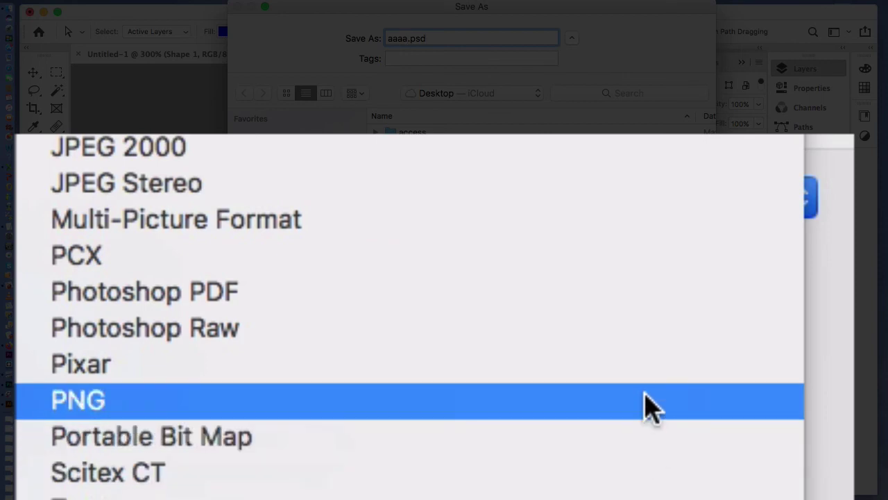
left_click(649, 408)
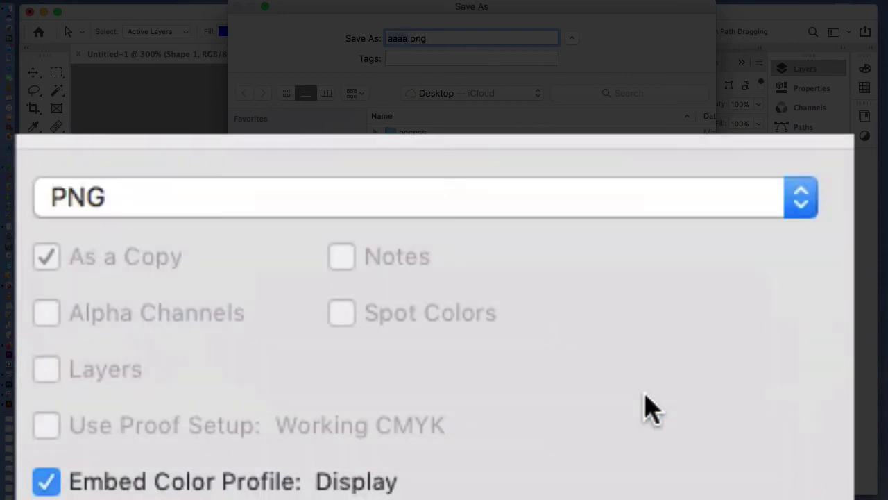
key("Return")
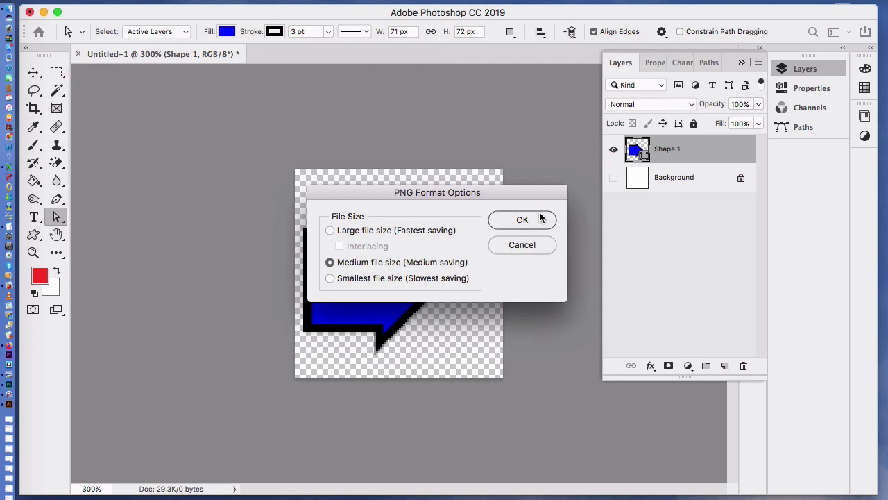
left_click(540, 218)
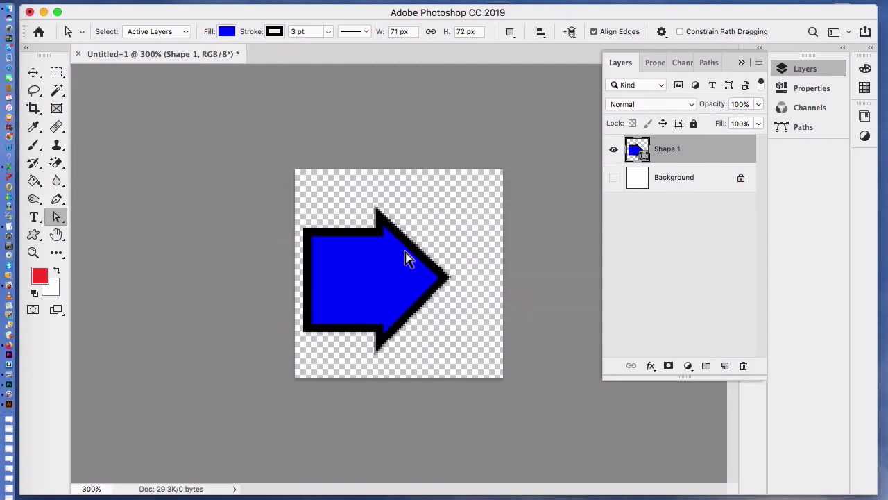
View the arrow at 100% and look through the Custom Shape Tool's shapes for other arrow designs, leaving the current arrow deselected.
left_click(399, 0)
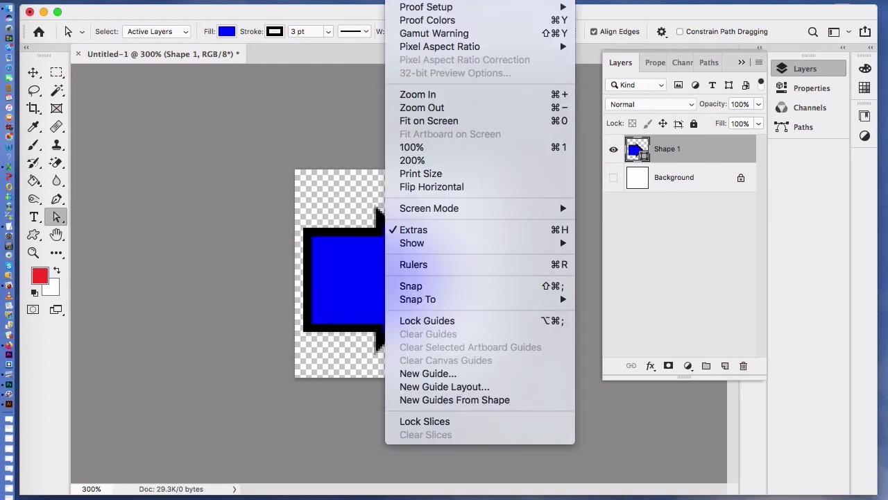
left_click(419, 147)
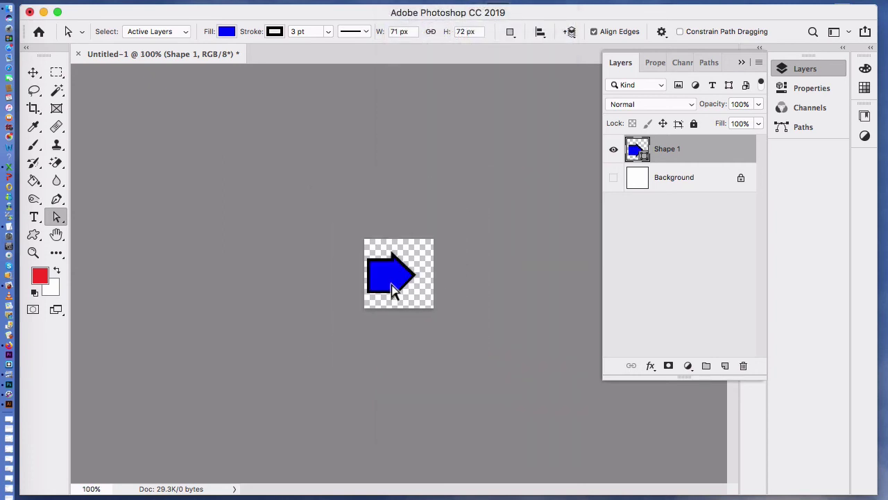
left_click(35, 236)
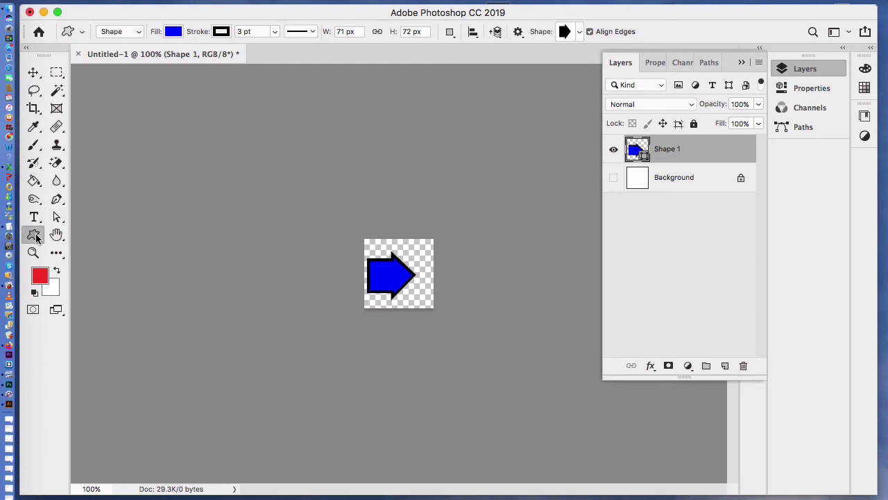
left_click(579, 32)
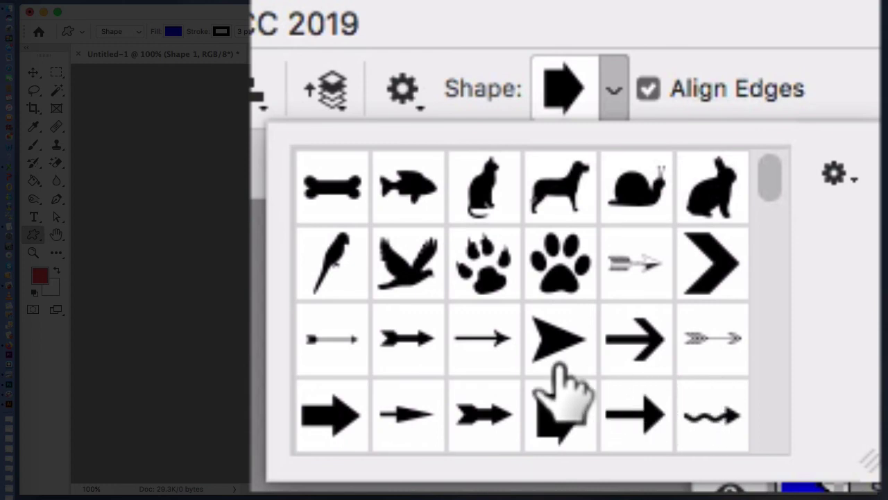
scroll(561, 378, "down", 5)
scroll(559, 375, "down", 6)
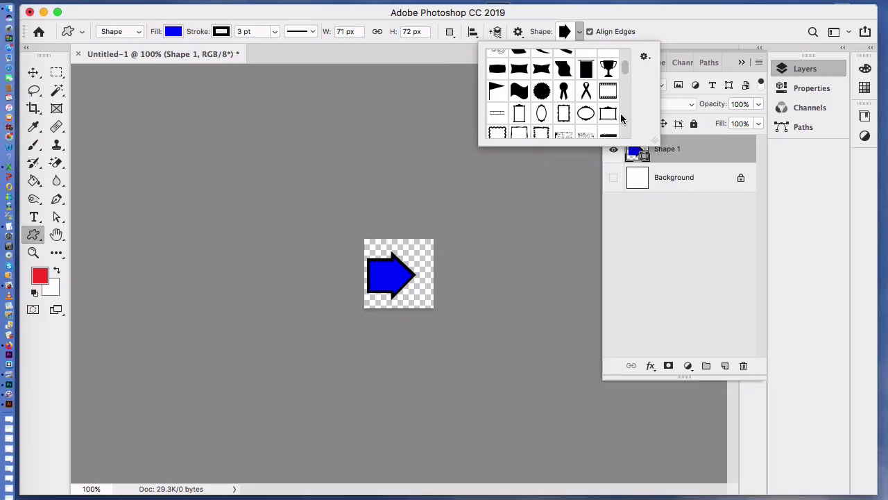
scroll(621, 119, "up", 5)
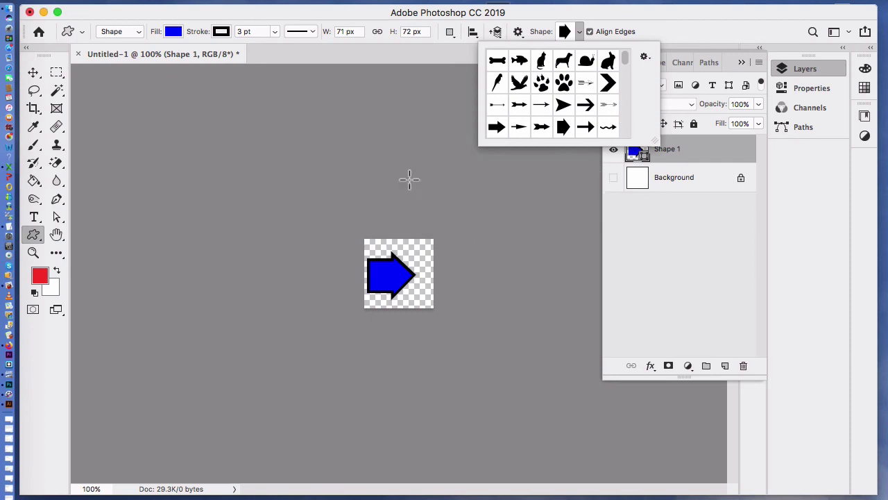
left_click(58, 216)
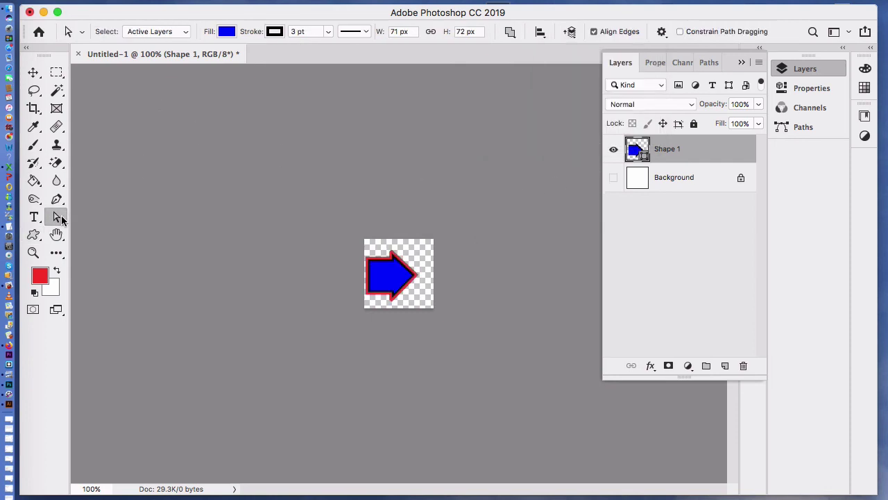
left_click(254, 254)
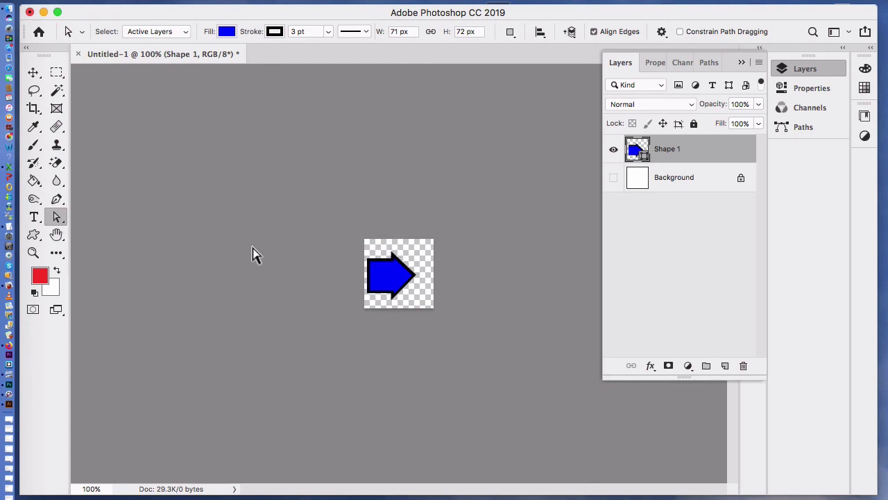